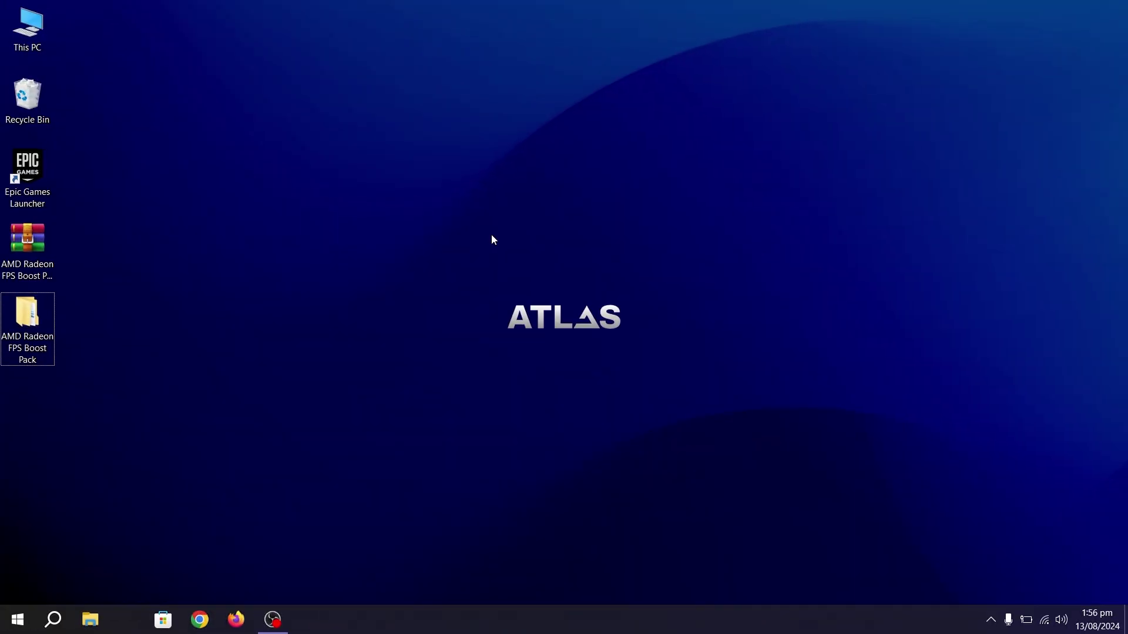
Step: Launch AMD Radeon Software from the desktop menu and confirm driver 22.6.1 is up to date
{"action": "right_click", "coordinate": [320, 212]}
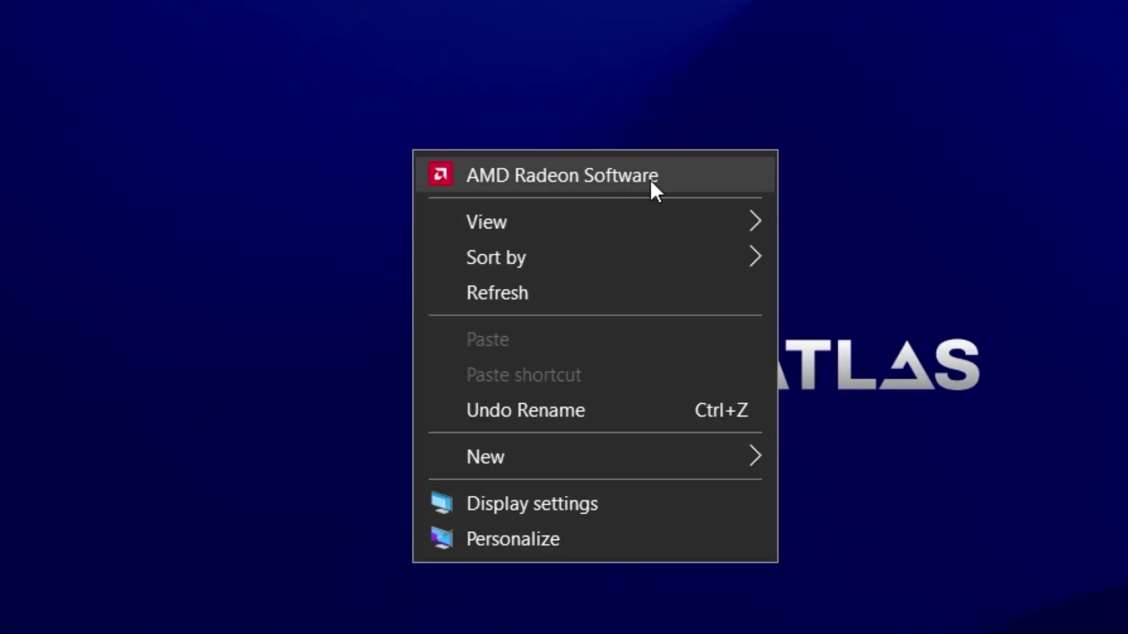
{"action": "left_click", "coordinate": [651, 179]}
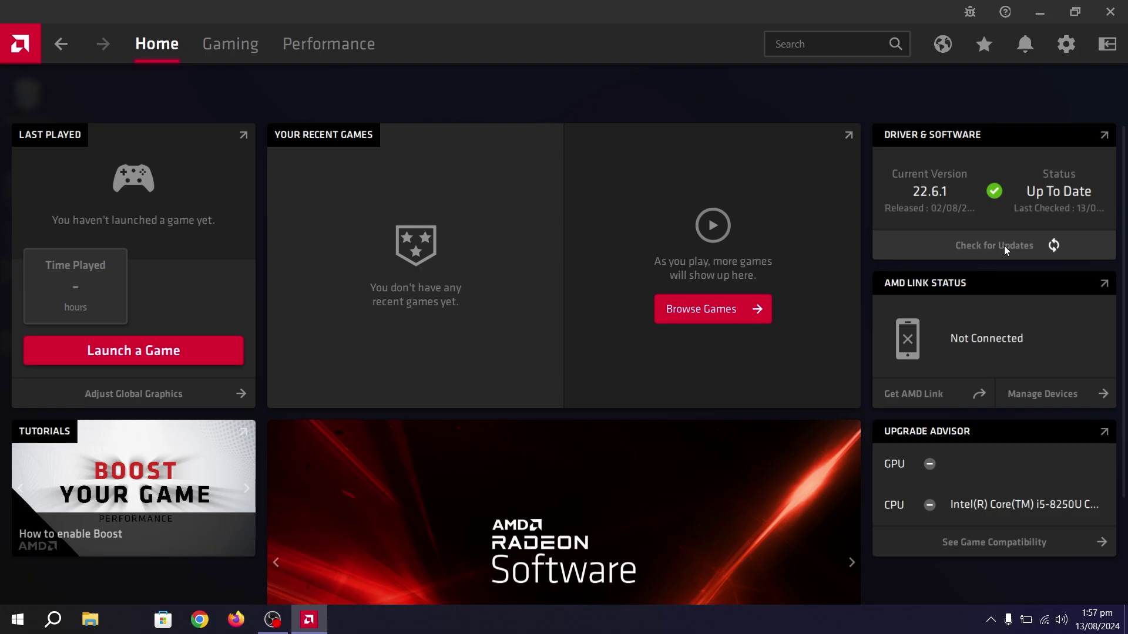
{"action": "left_click", "coordinate": [675, 509]}
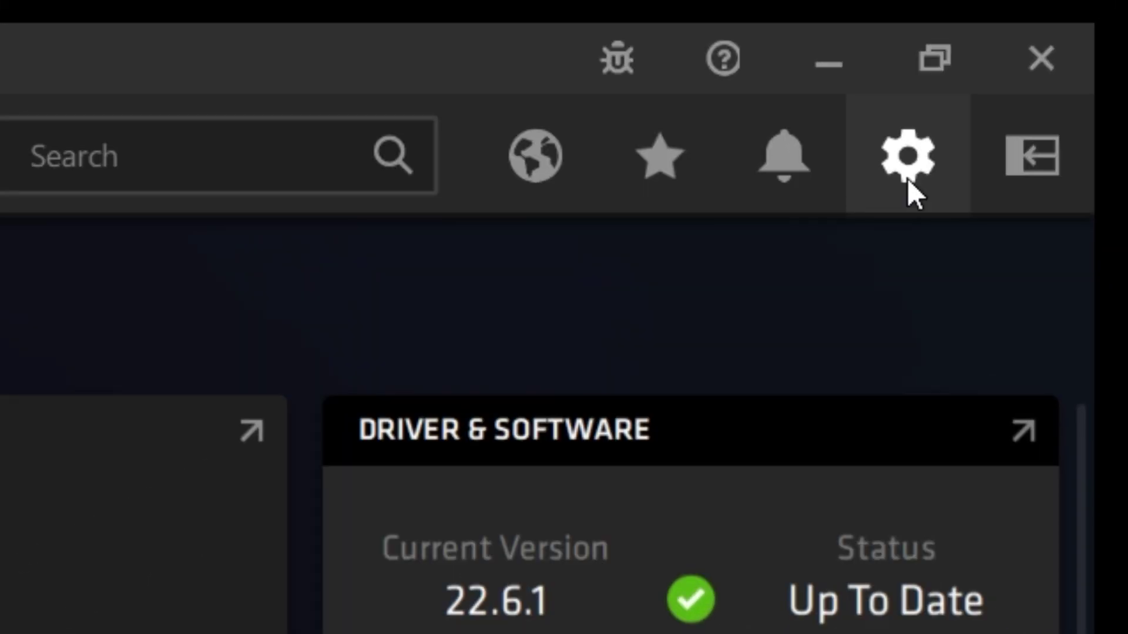
Step: Perform a factory reset of all Radeon Software settings from the System settings tab
{"action": "left_click", "coordinate": [1066, 50]}
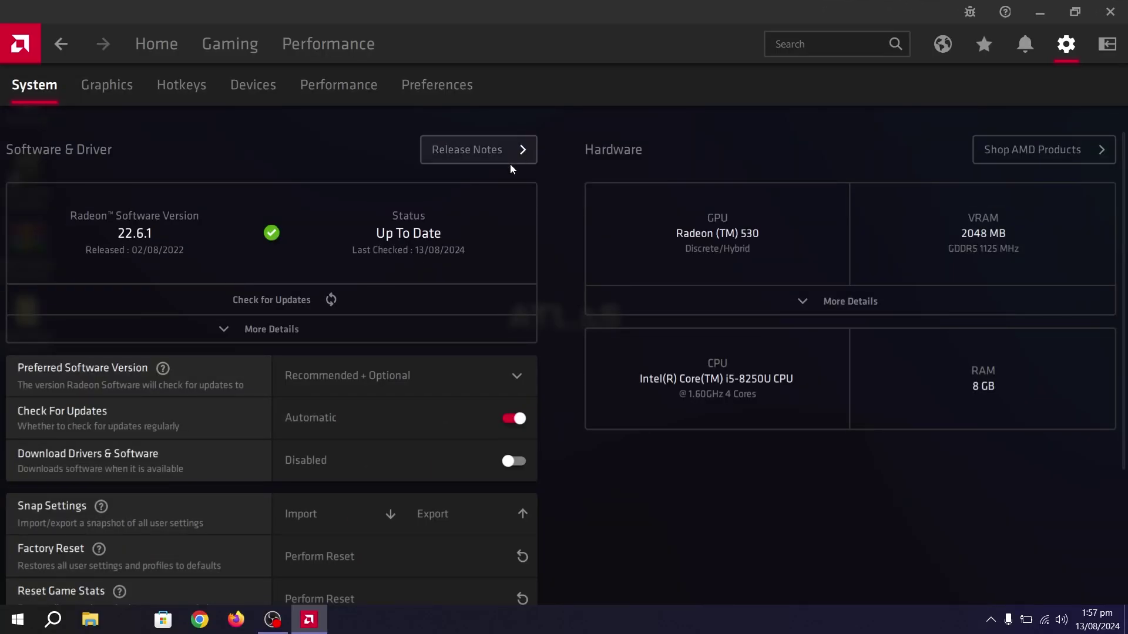
{"action": "scroll", "coordinate": [156, 202], "scroll_direction": "down", "scroll_amount": 1}
{"action": "scroll", "coordinate": [294, 194], "scroll_direction": "up", "scroll_amount": 1}
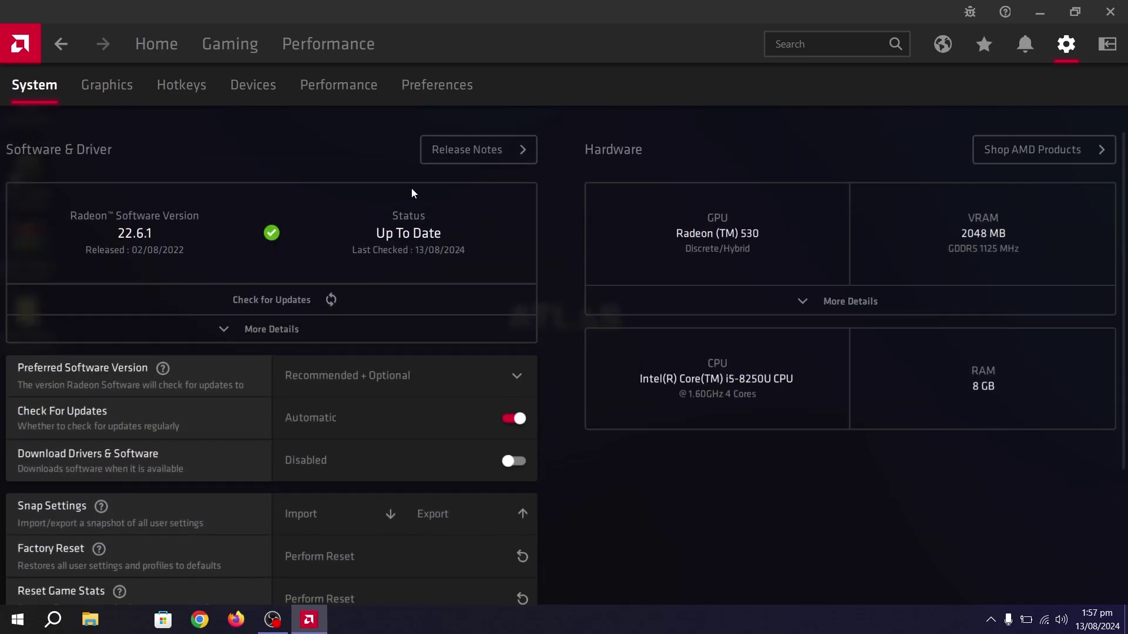
{"action": "scroll", "coordinate": [411, 188], "scroll_direction": "down", "scroll_amount": 3}
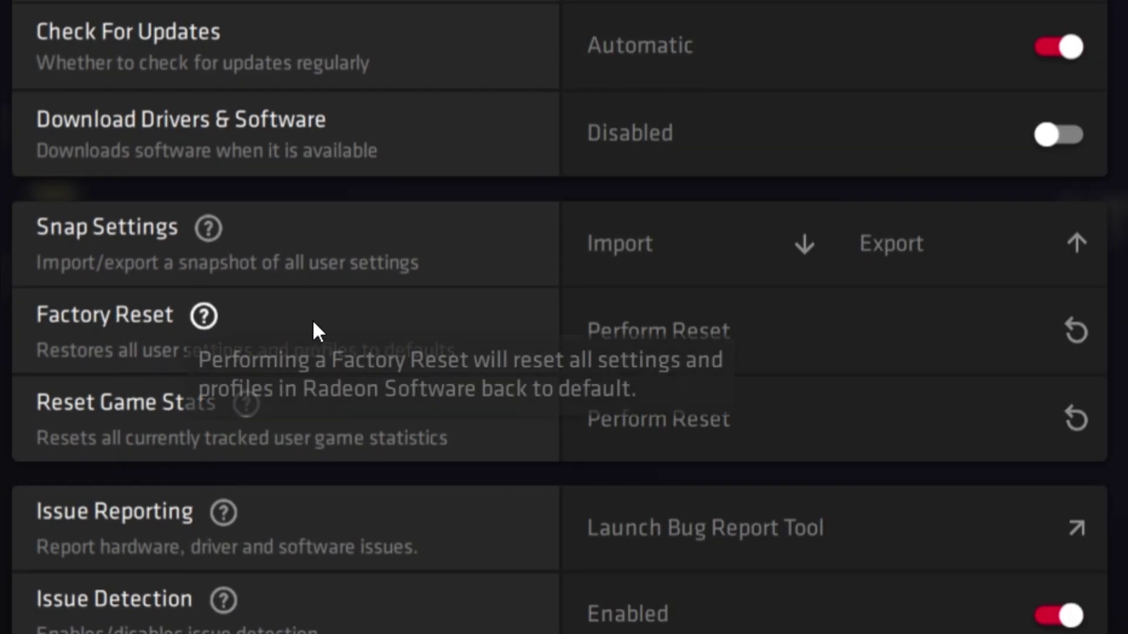
{"action": "left_click", "coordinate": [697, 347]}
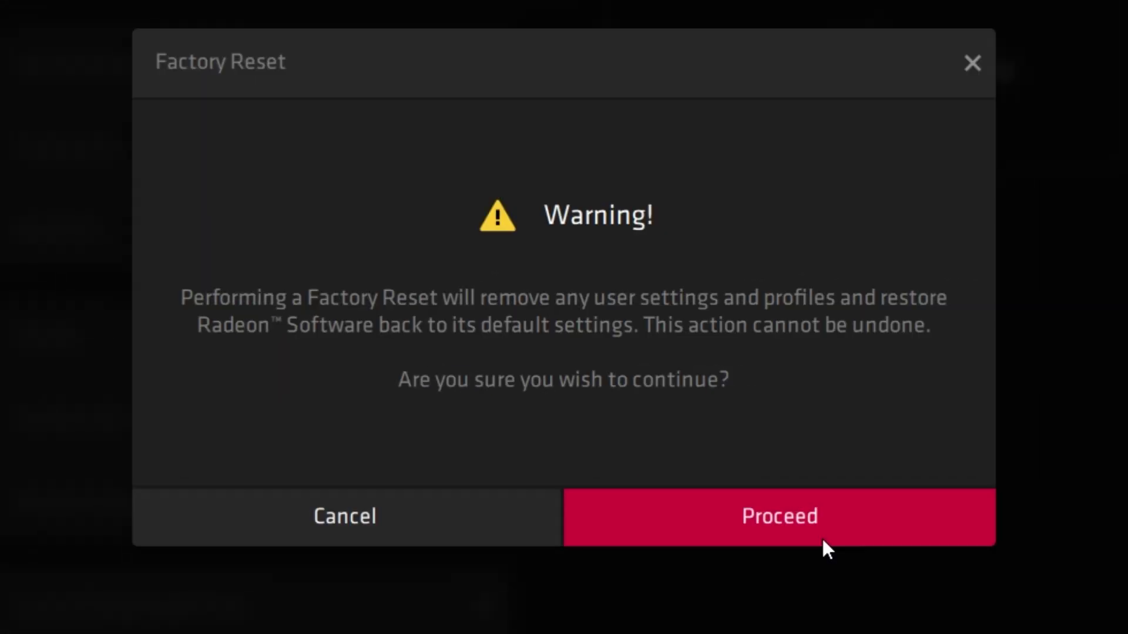
{"action": "left_click", "coordinate": [822, 539]}
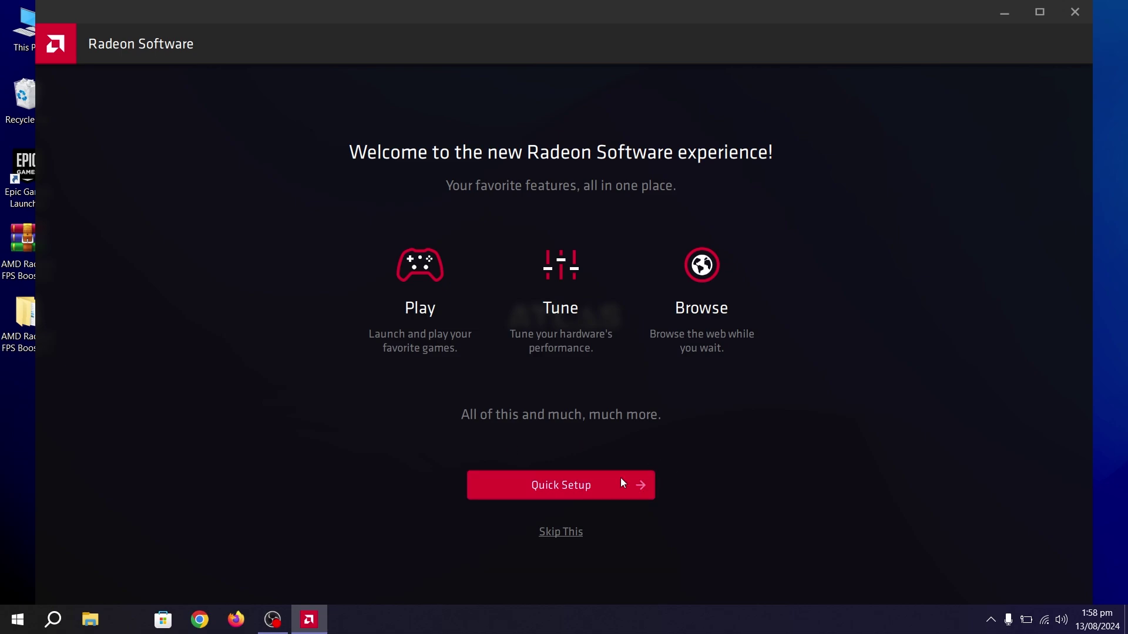
Step: Skip the welcome Quick Setup and view the Graphics settings with the Standard profile active
{"action": "left_click", "coordinate": [565, 534]}
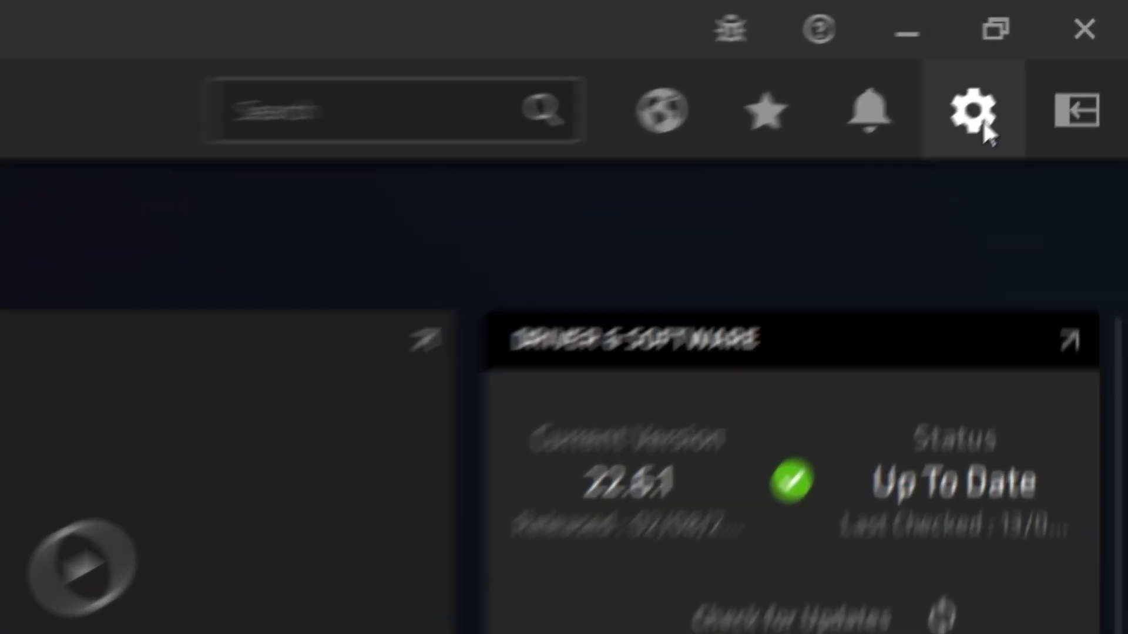
{"action": "left_click", "coordinate": [1068, 47]}
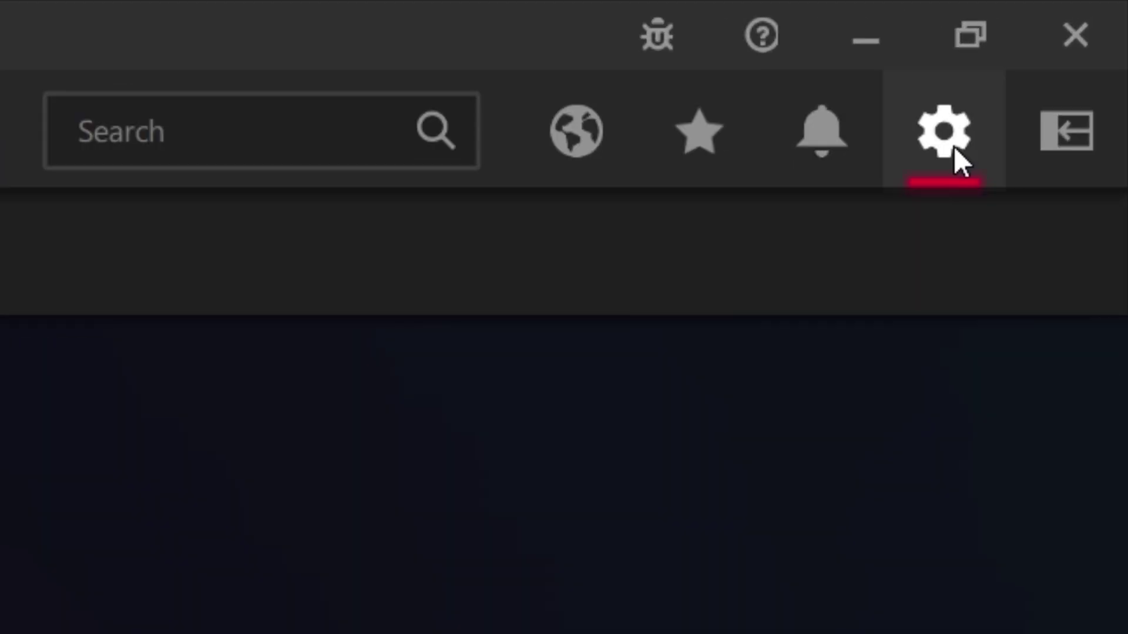
{"action": "left_click", "coordinate": [294, 238]}
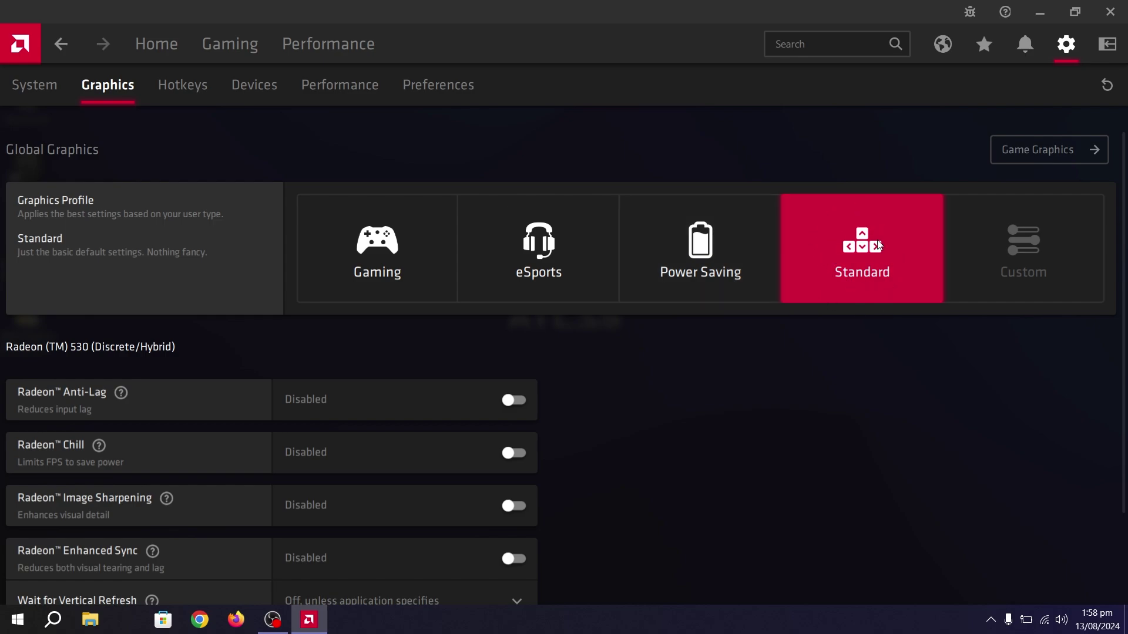
Step: Apply the Gaming graphics profile, enabling Anti-Lag, and switch Radeon Image Sharpening off
{"action": "left_click", "coordinate": [340, 242]}
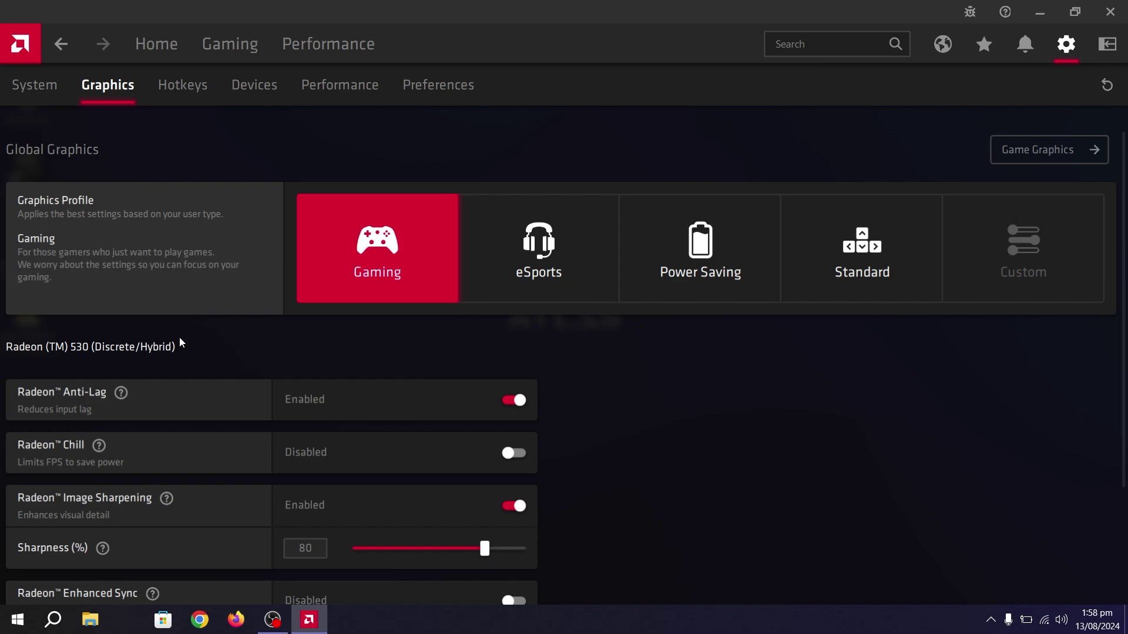
{"action": "scroll", "coordinate": [179, 341], "scroll_direction": "down", "scroll_amount": 2}
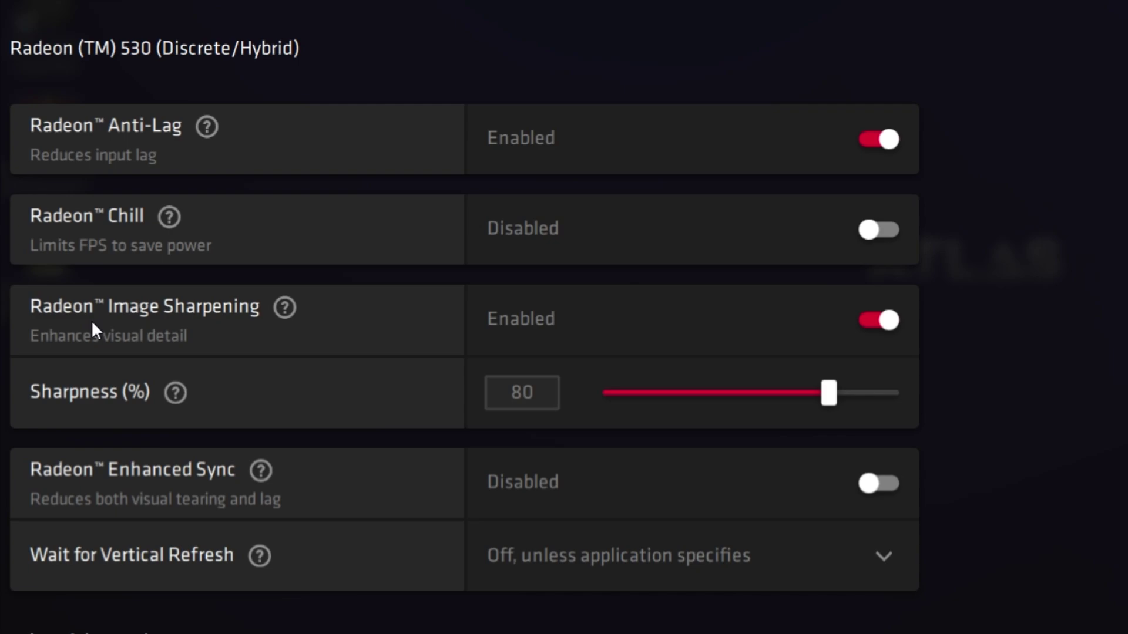
{"action": "left_click", "coordinate": [882, 325]}
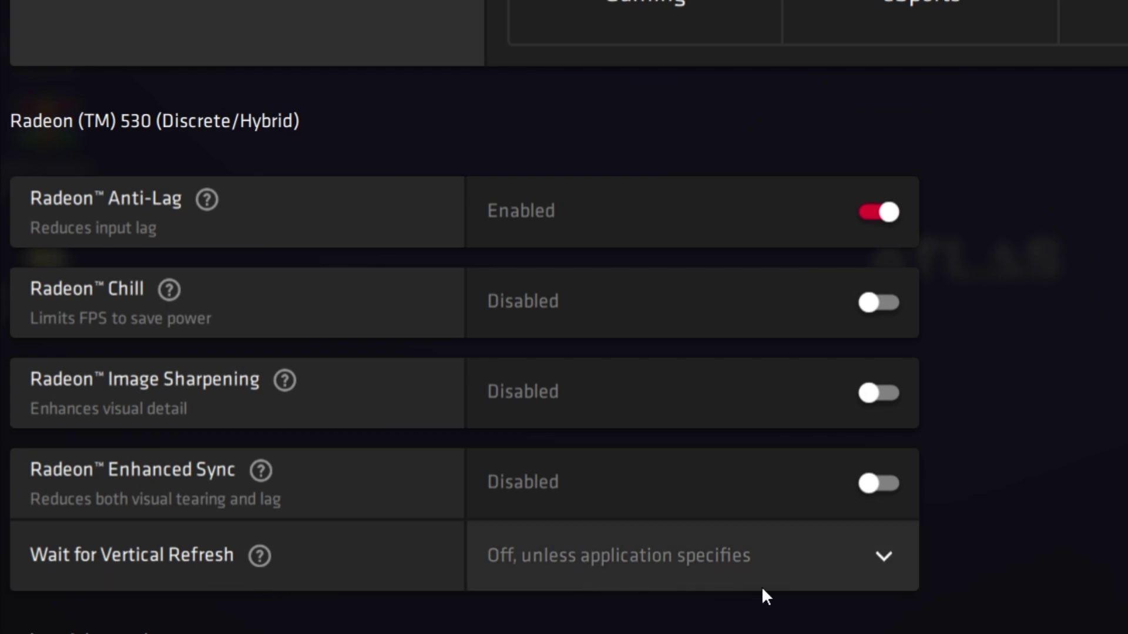
Step: Set Wait for Vertical Refresh to Always off and Anti-Aliasing to Override application settings
{"action": "left_click", "coordinate": [884, 557]}
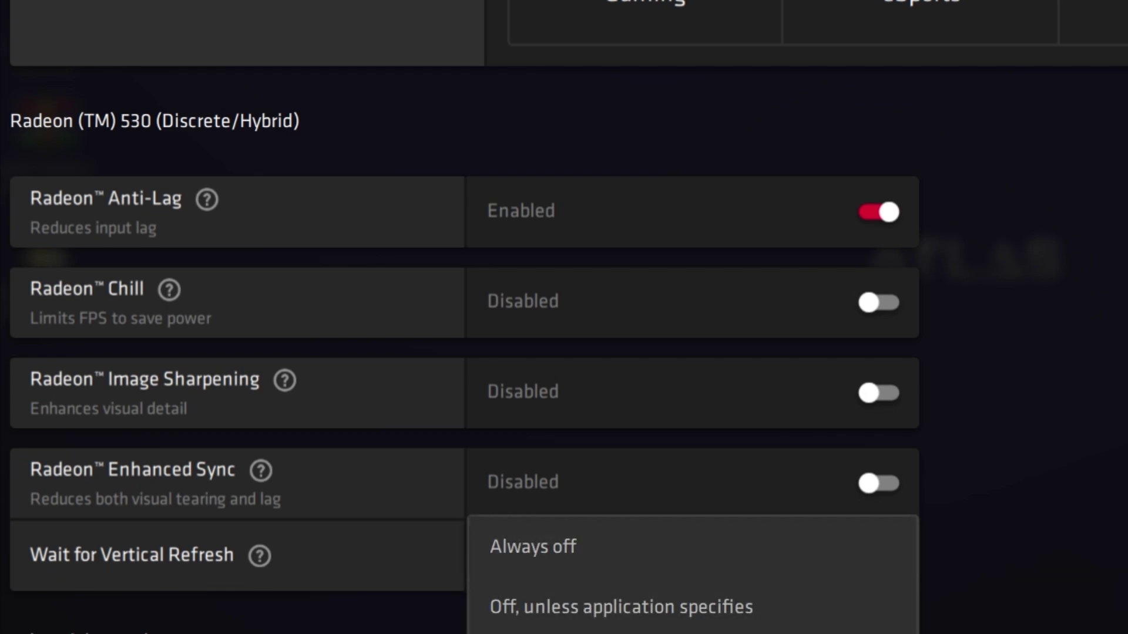
{"action": "left_click", "coordinate": [591, 543]}
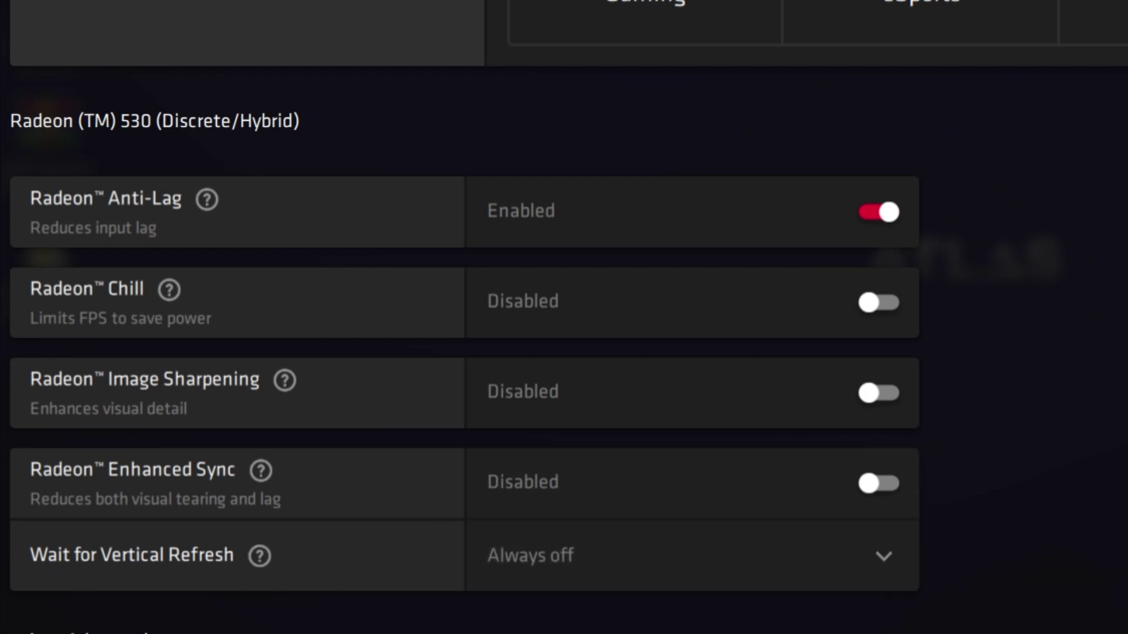
{"action": "scroll", "coordinate": [464, 317], "scroll_direction": "down", "scroll_amount": 6}
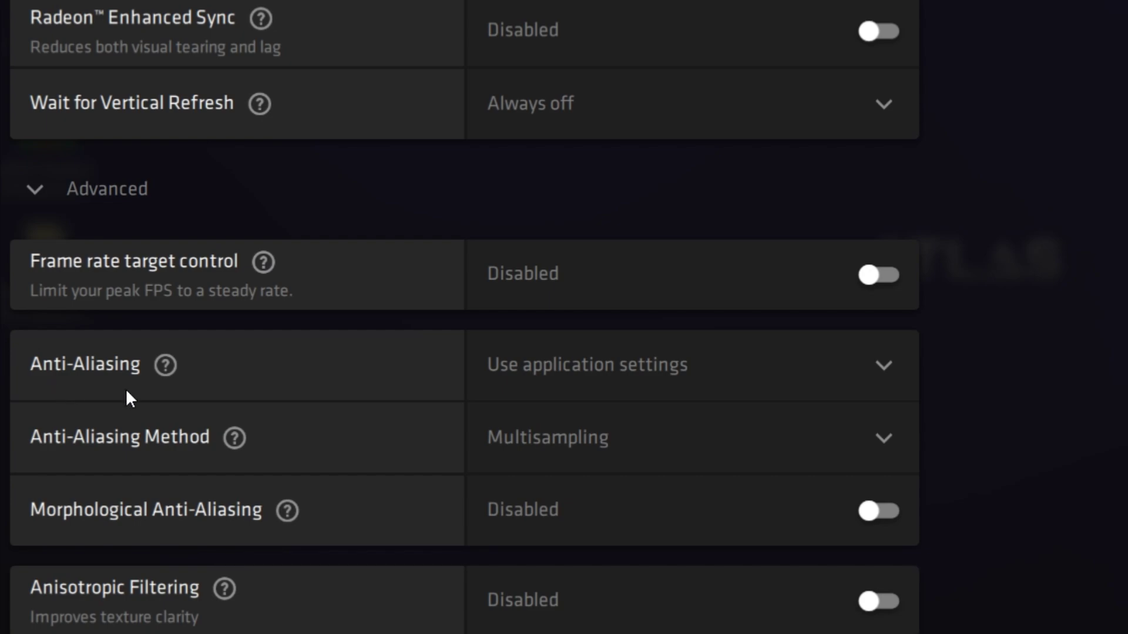
{"action": "left_click", "coordinate": [874, 367]}
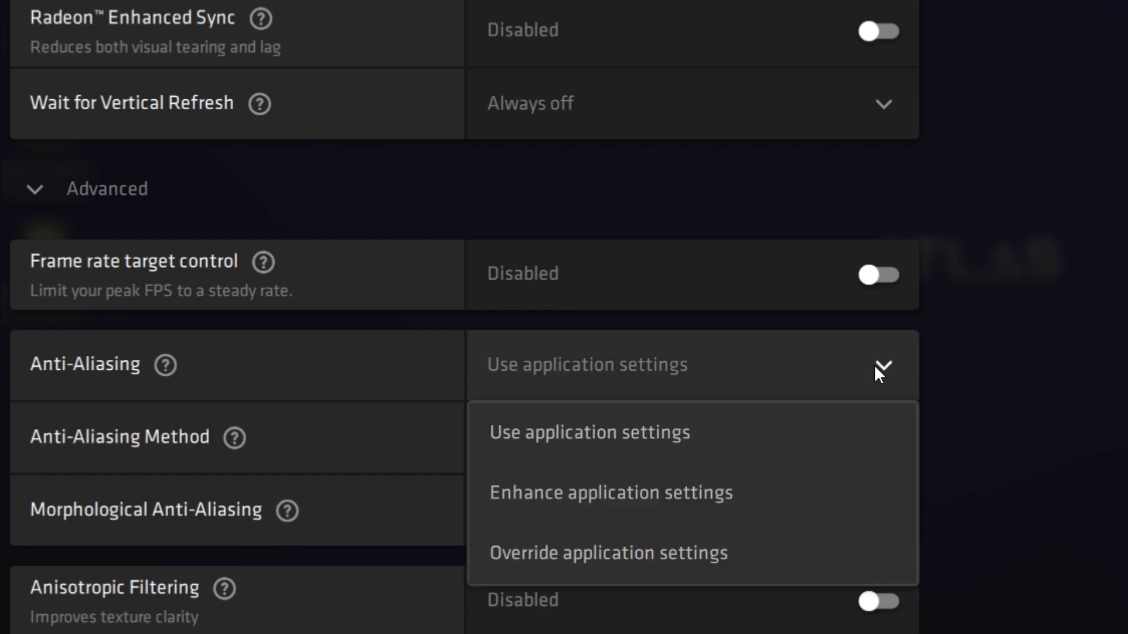
{"action": "left_click", "coordinate": [679, 553]}
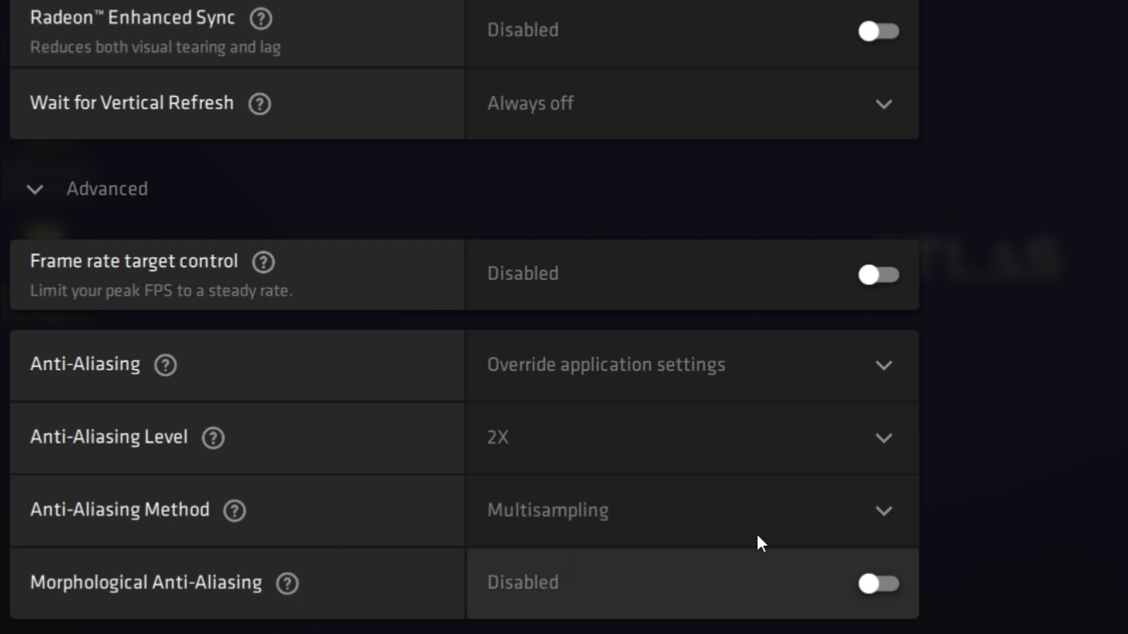
Step: Set Texture Filtering Quality to Performance and keep Tessellation Mode at AMD optimized
{"action": "scroll", "coordinate": [801, 563], "scroll_direction": "down", "scroll_amount": 8}
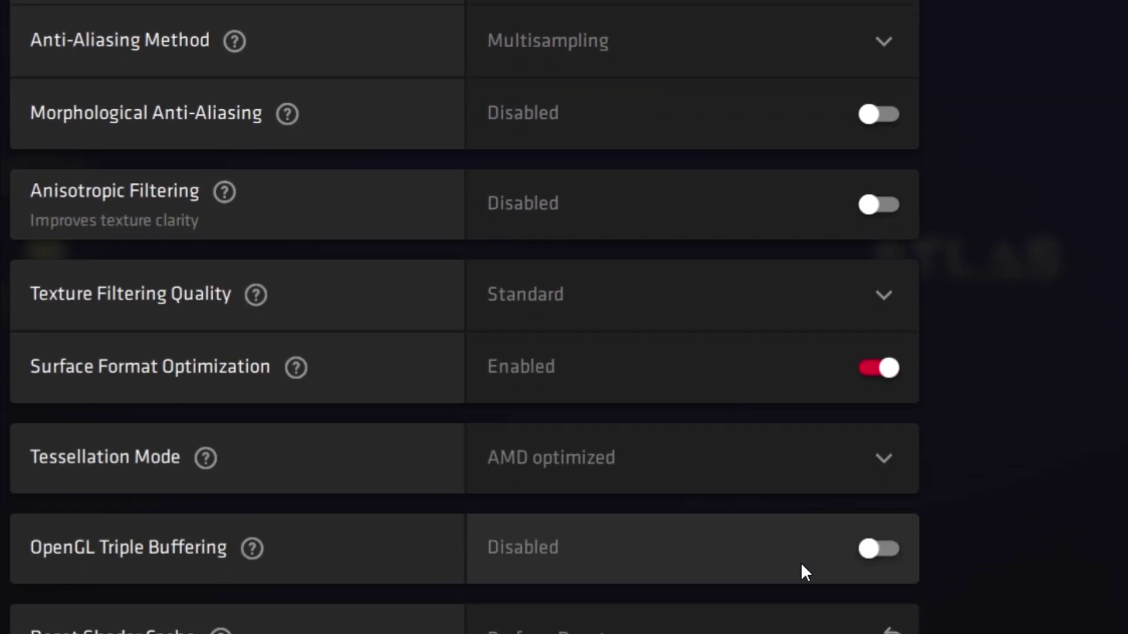
{"action": "left_click", "coordinate": [877, 292]}
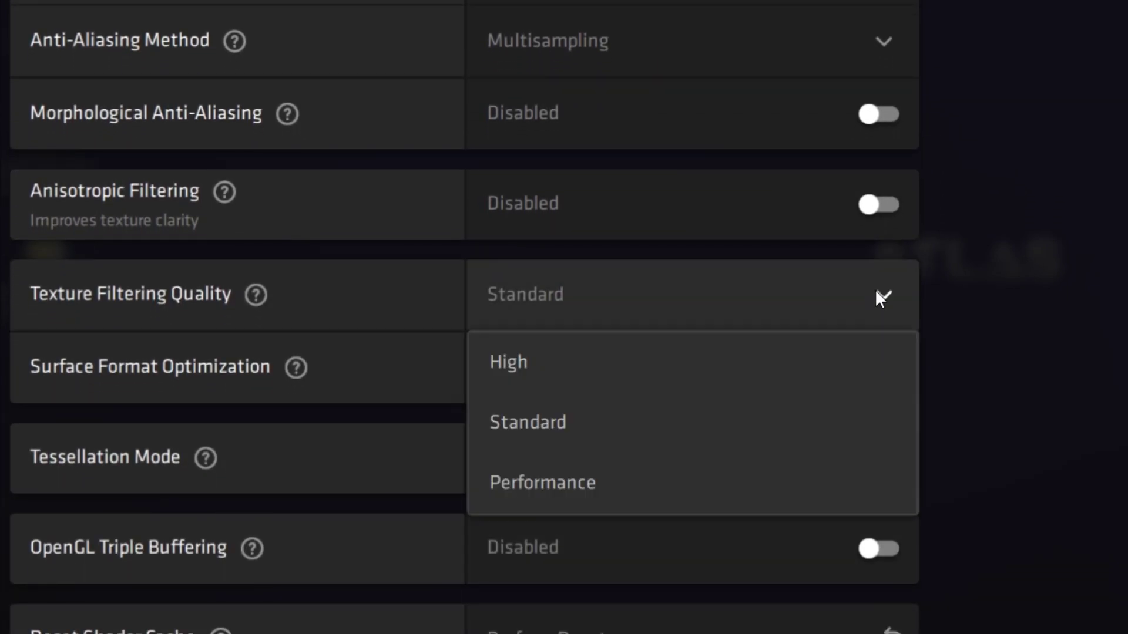
{"action": "left_click", "coordinate": [524, 482]}
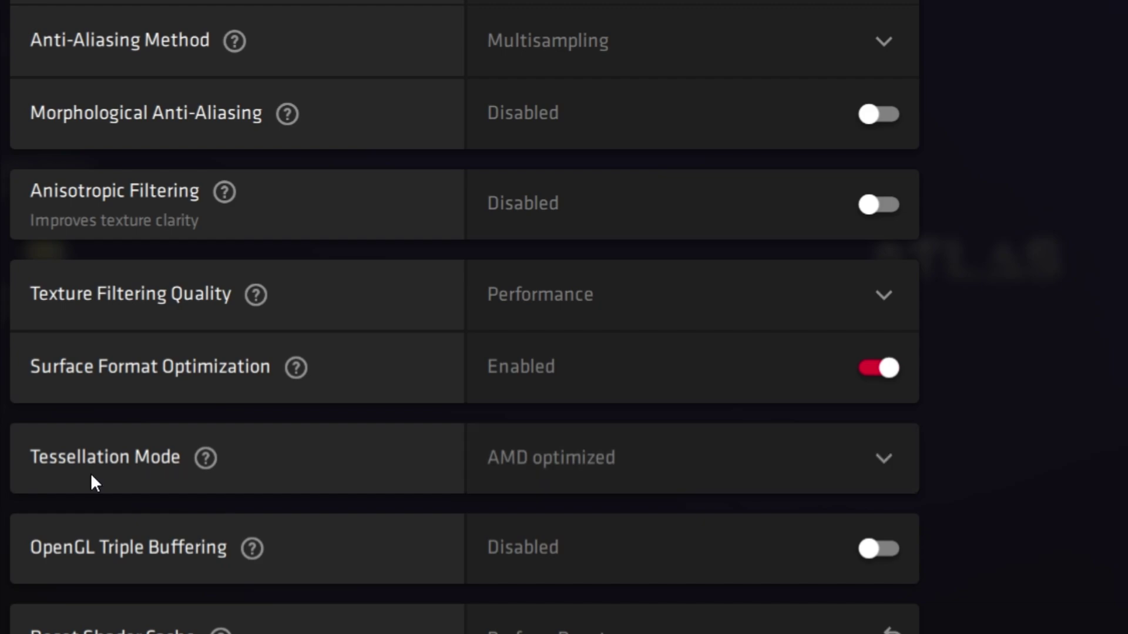
{"action": "left_click", "coordinate": [889, 460]}
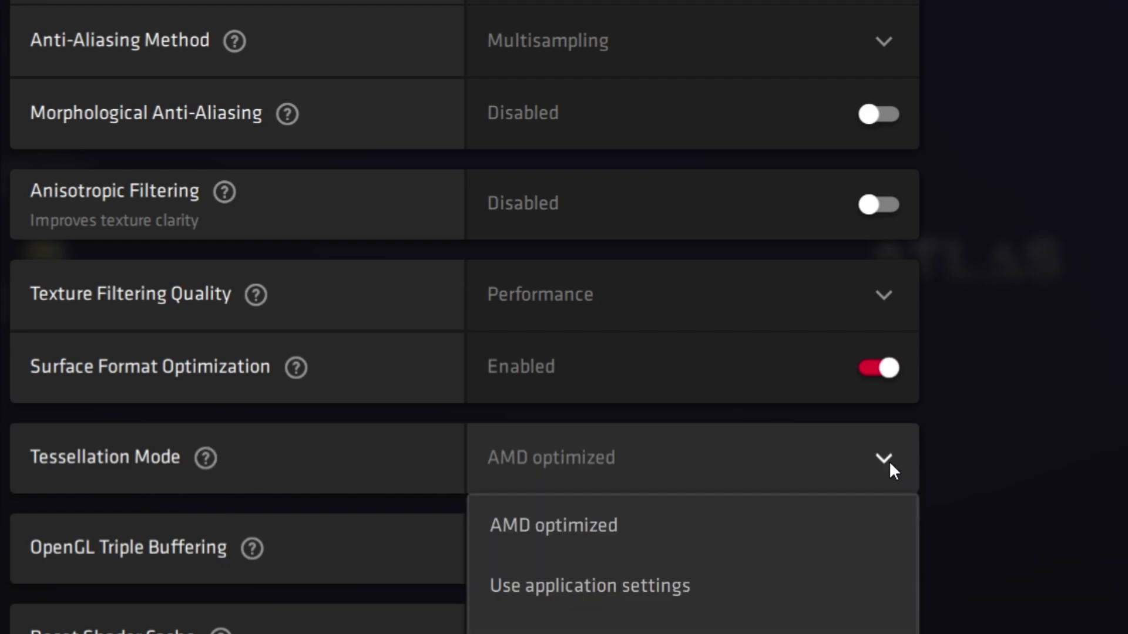
{"action": "left_click", "coordinate": [597, 534]}
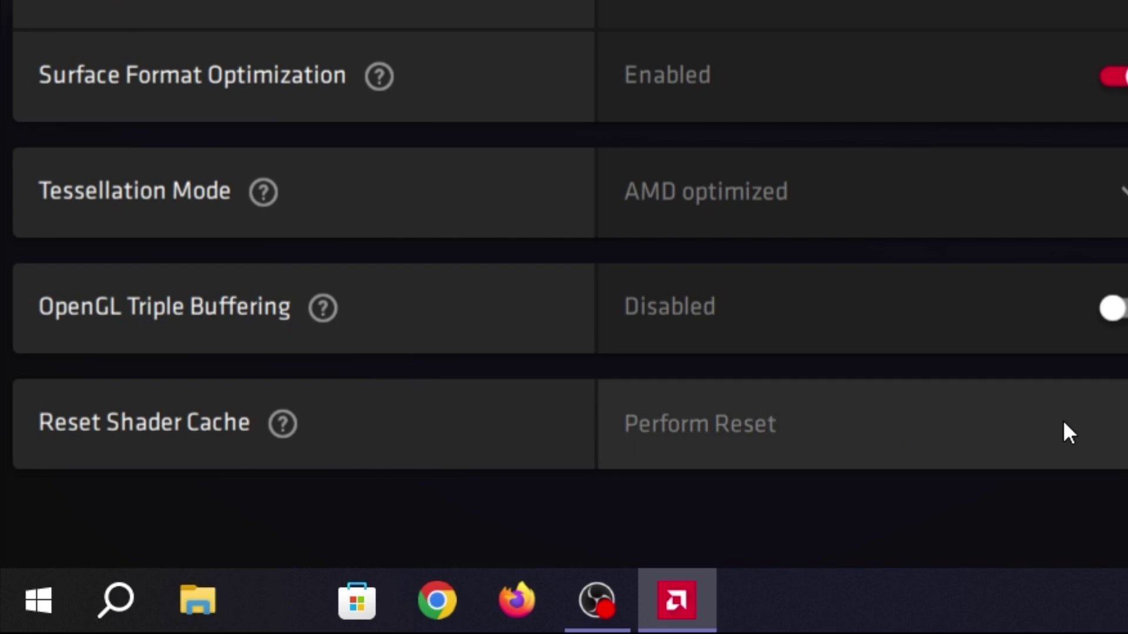
Step: Clear the shader cache, then browse the Hotkeys, AMD Link, Performance and General preferences
{"action": "left_click", "coordinate": [889, 419]}
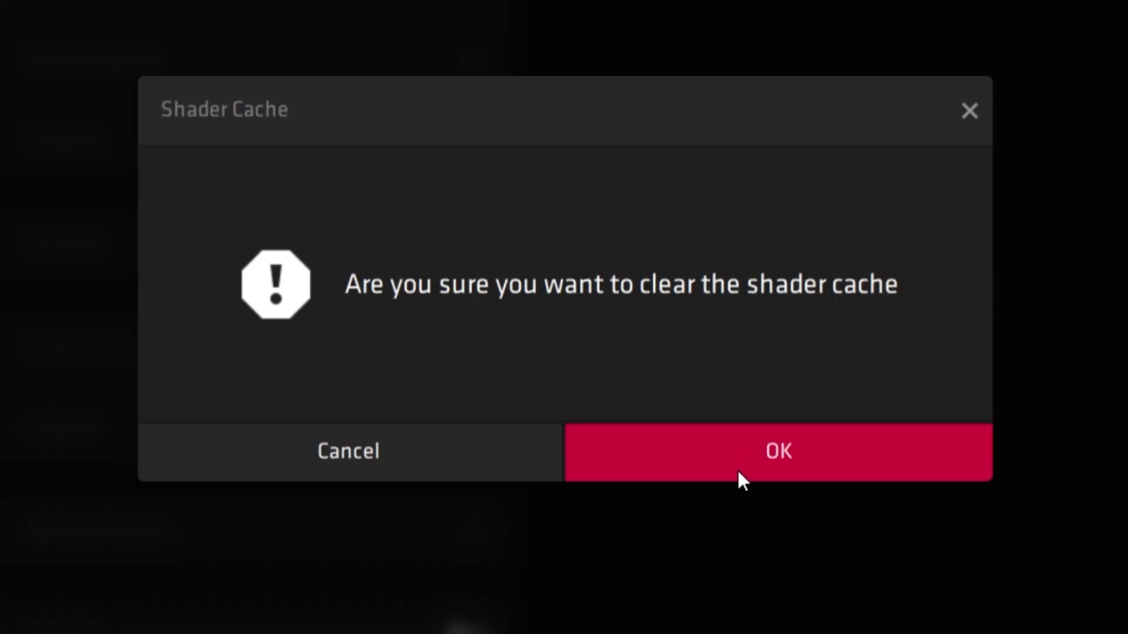
{"action": "left_click", "coordinate": [743, 477]}
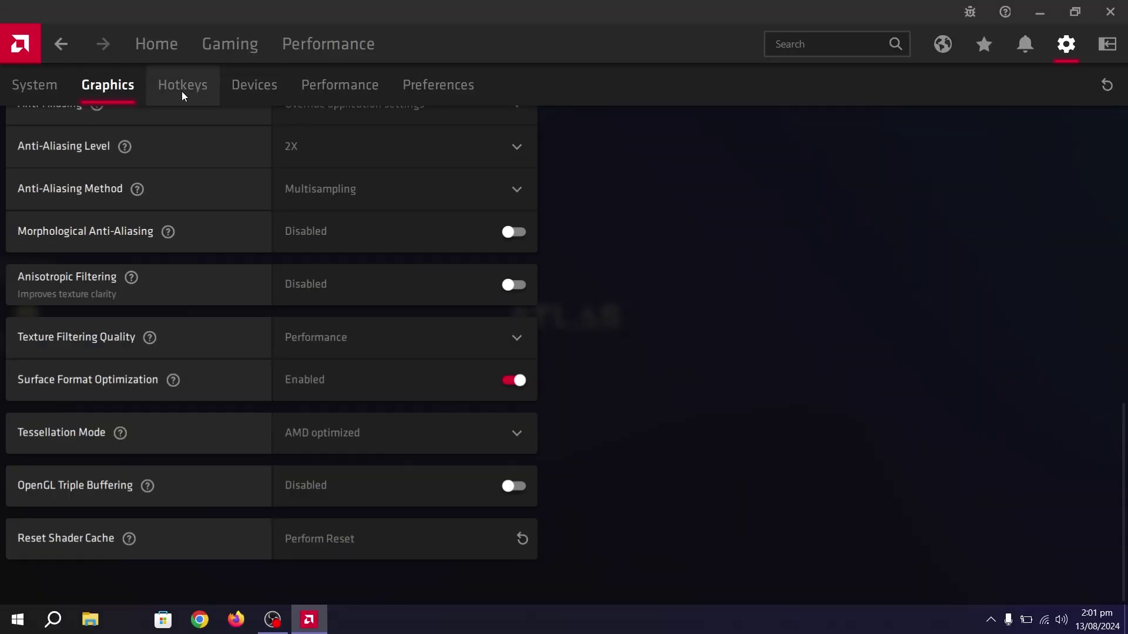
{"action": "left_click", "coordinate": [183, 94]}
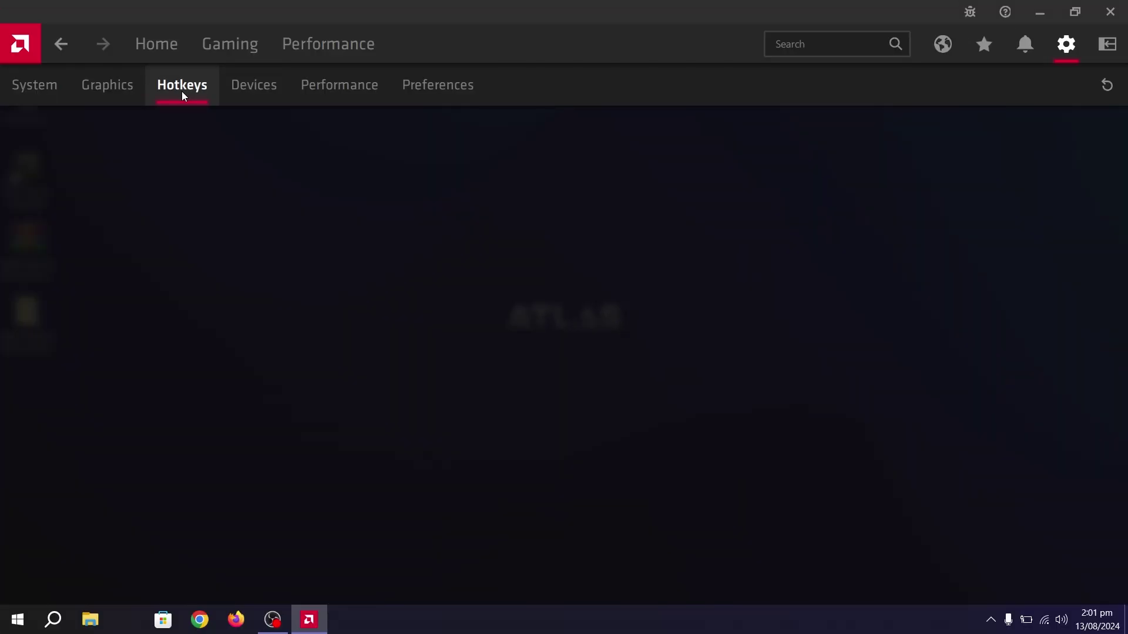
{"action": "left_click", "coordinate": [266, 88]}
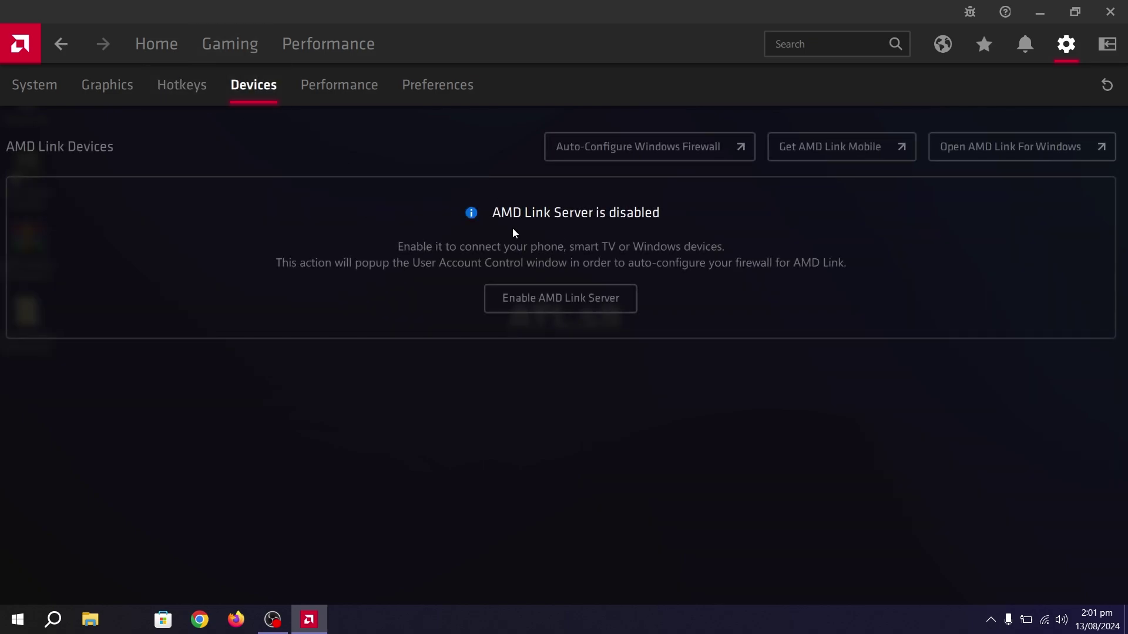
{"action": "left_click", "coordinate": [328, 93]}
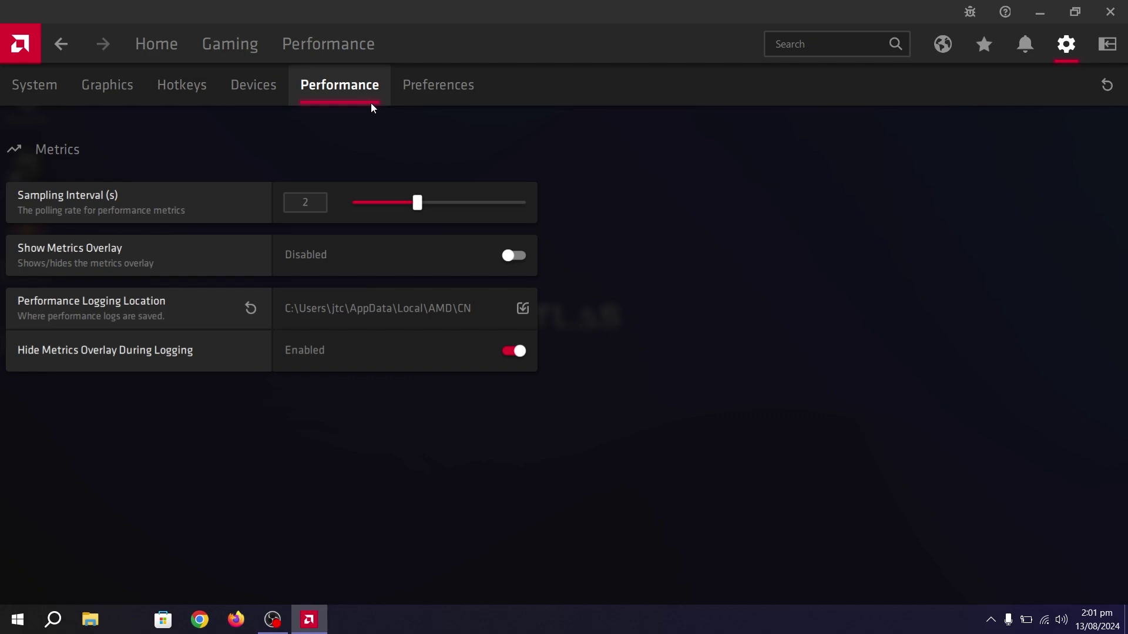
{"action": "left_click", "coordinate": [452, 97]}
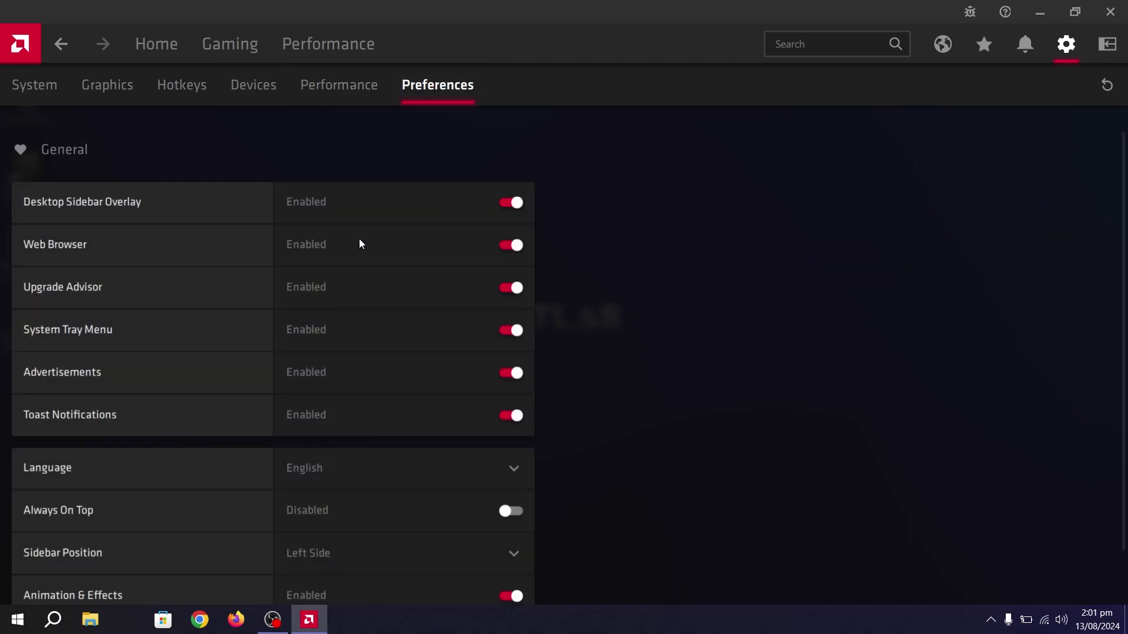
{"action": "scroll", "coordinate": [114, 379], "scroll_direction": "down", "scroll_amount": 2}
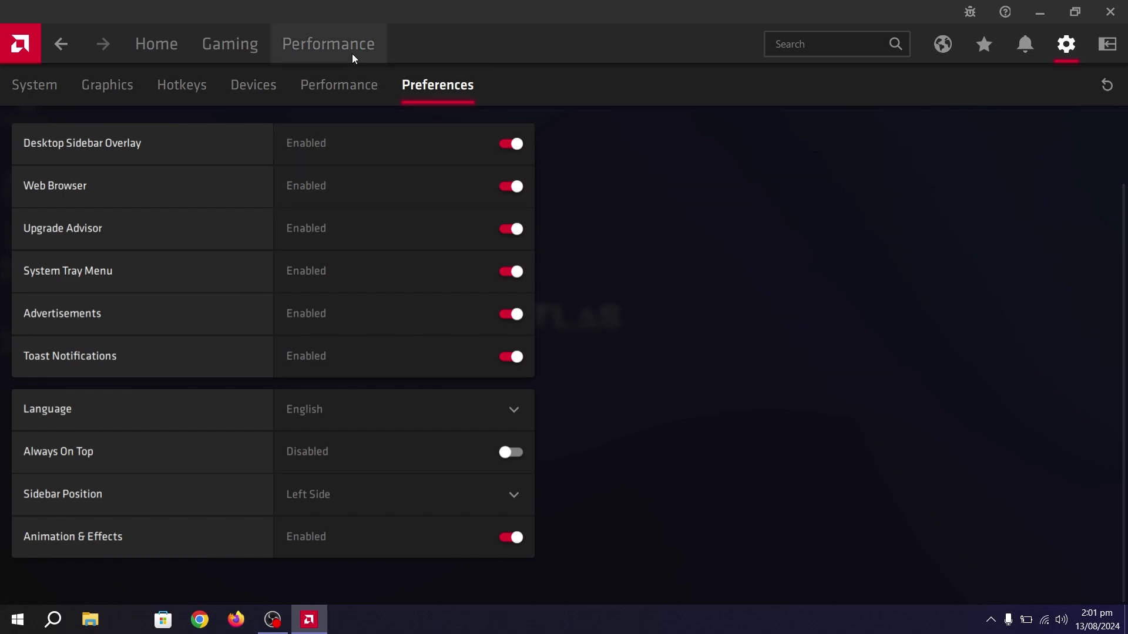
Step: Review GPU performance metrics including clock speed and temperature, then close Radeon Software
{"action": "left_click", "coordinate": [323, 44]}
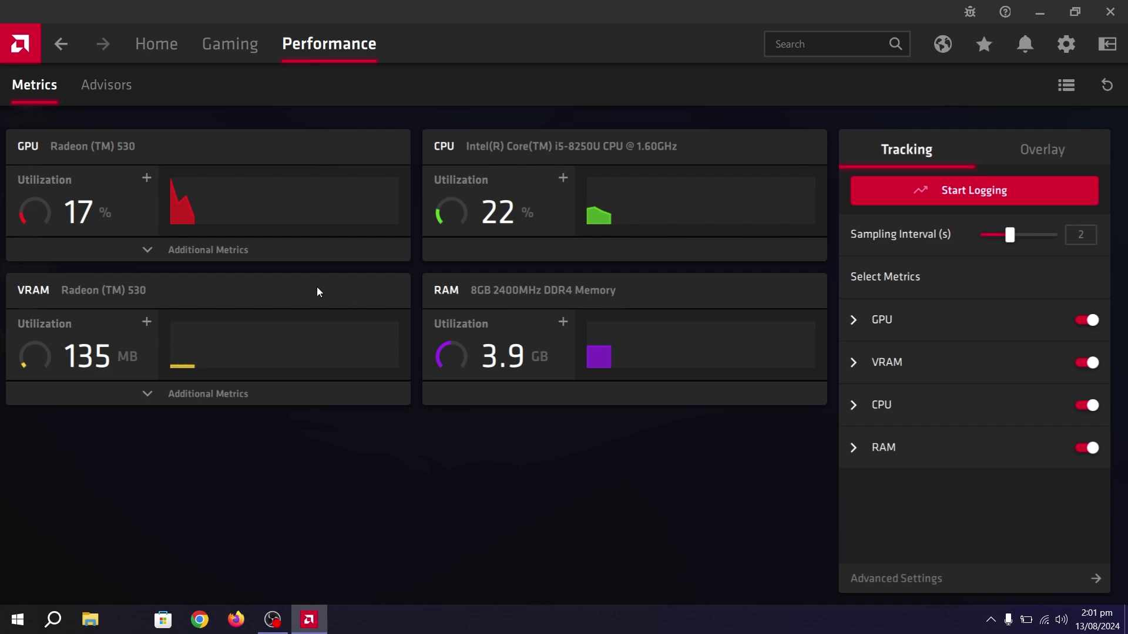
{"action": "left_click", "coordinate": [149, 260]}
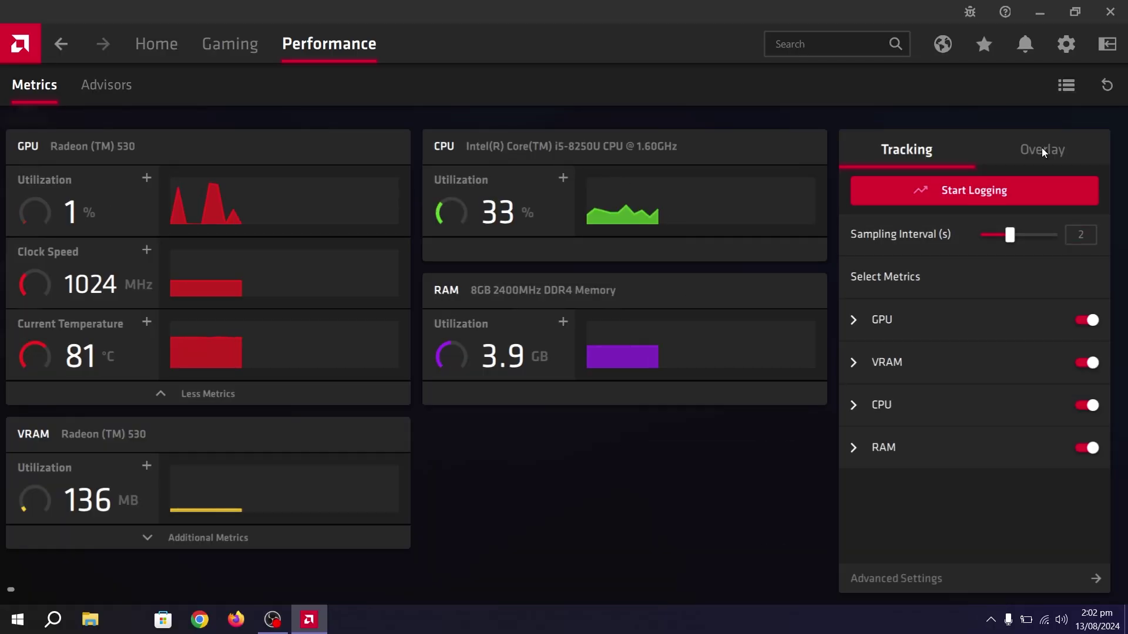
{"action": "left_click", "coordinate": [1110, 12]}
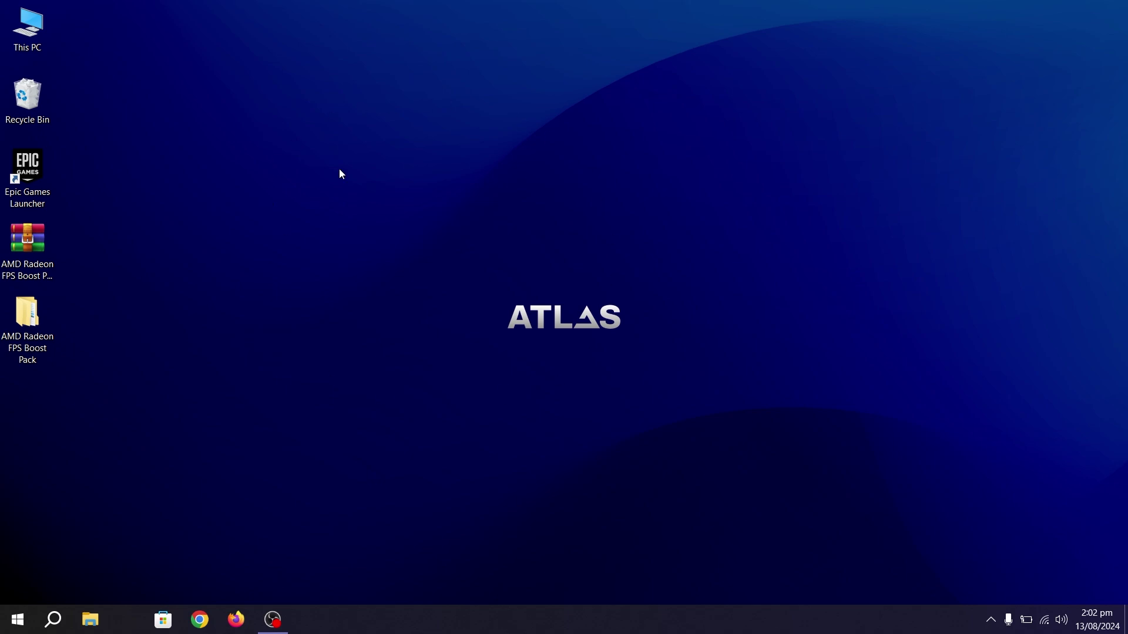
Step: Move both FPS Boost Pack items to the desktop centre and open the AMD Radeon FPS Boost Pack folder
{"action": "left_click_drag", "start_coordinate": [68, 254], "coordinate": [347, 352]}
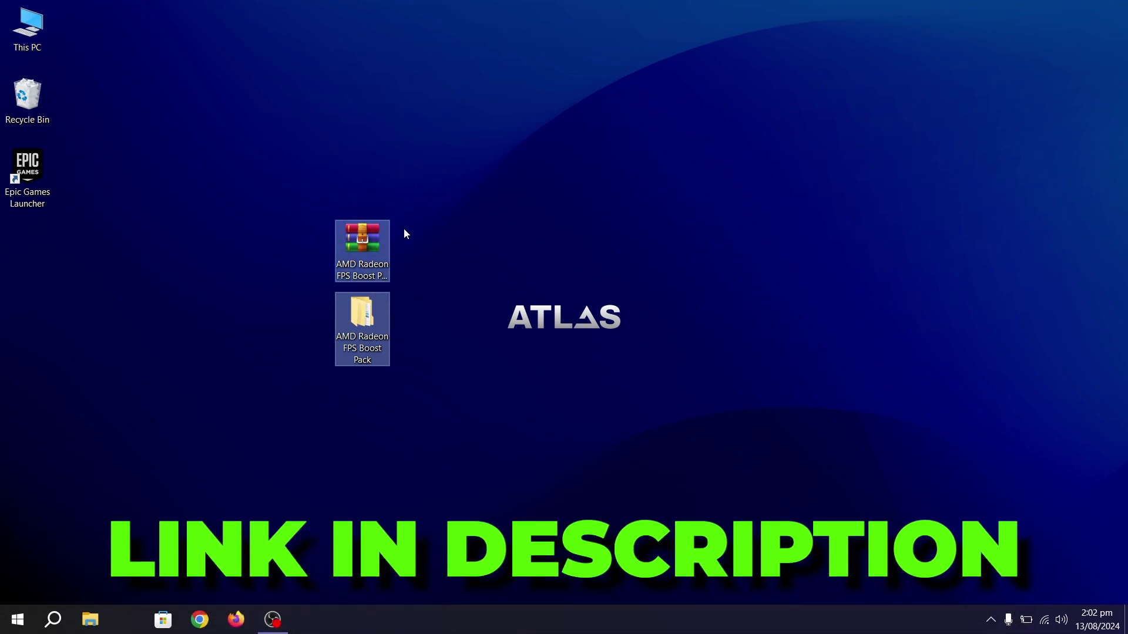
{"action": "left_click", "coordinate": [357, 226]}
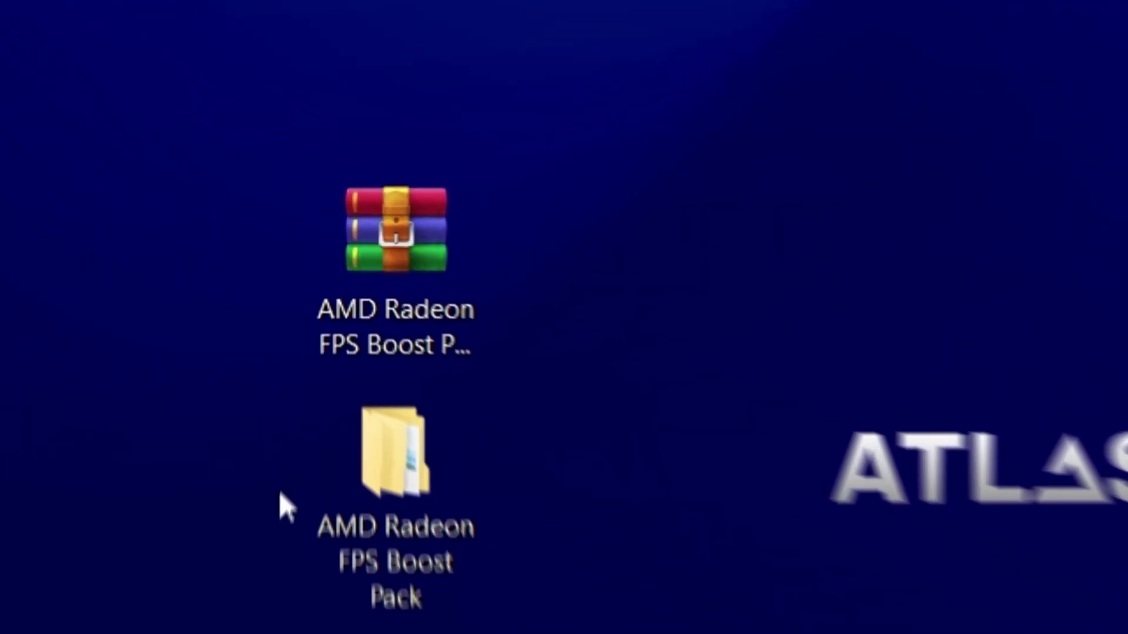
{"action": "left_click", "coordinate": [351, 320]}
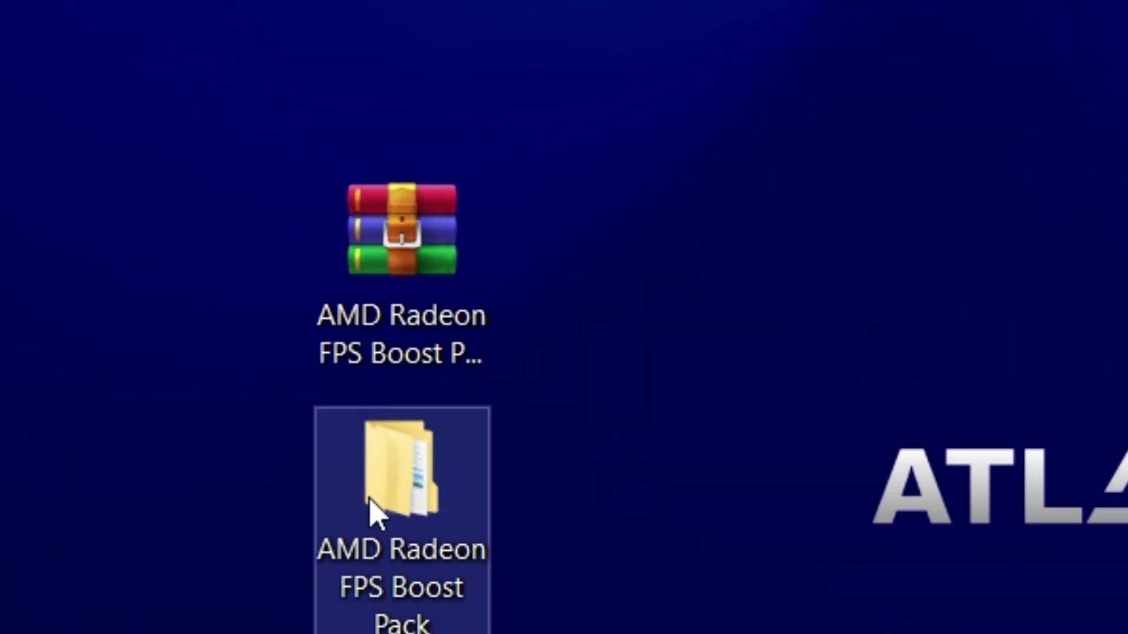
{"action": "double_click", "coordinate": [417, 480]}
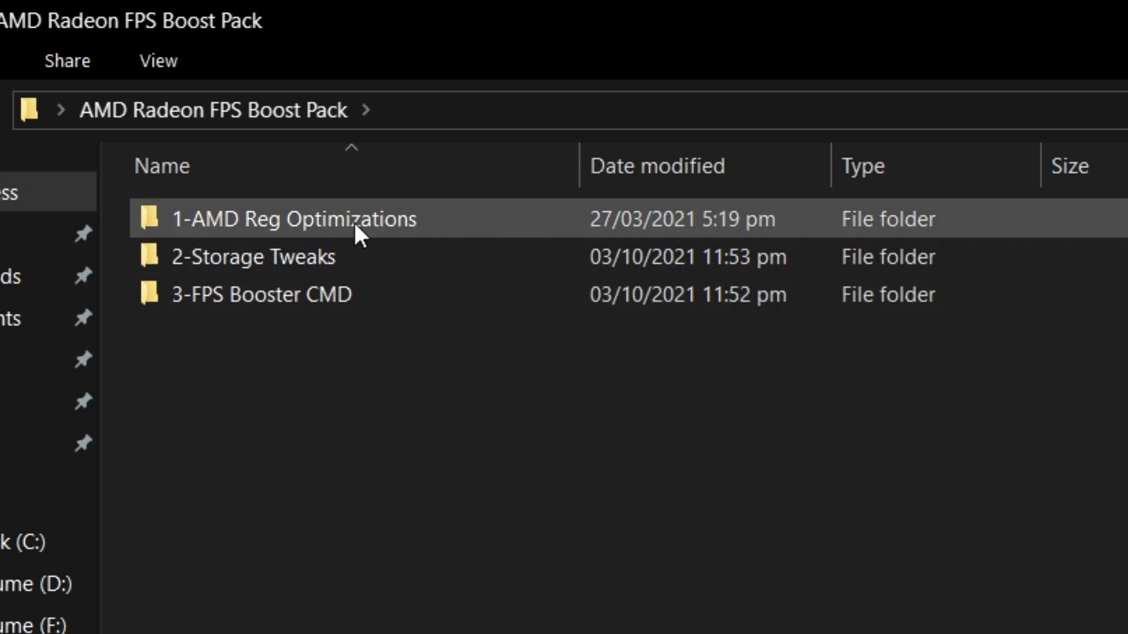
Step: Merge the AMD graphics registry file from 1-AMD Reg Optimizations, approving the UAC and confirmation prompts
{"action": "double_click", "coordinate": [463, 217]}
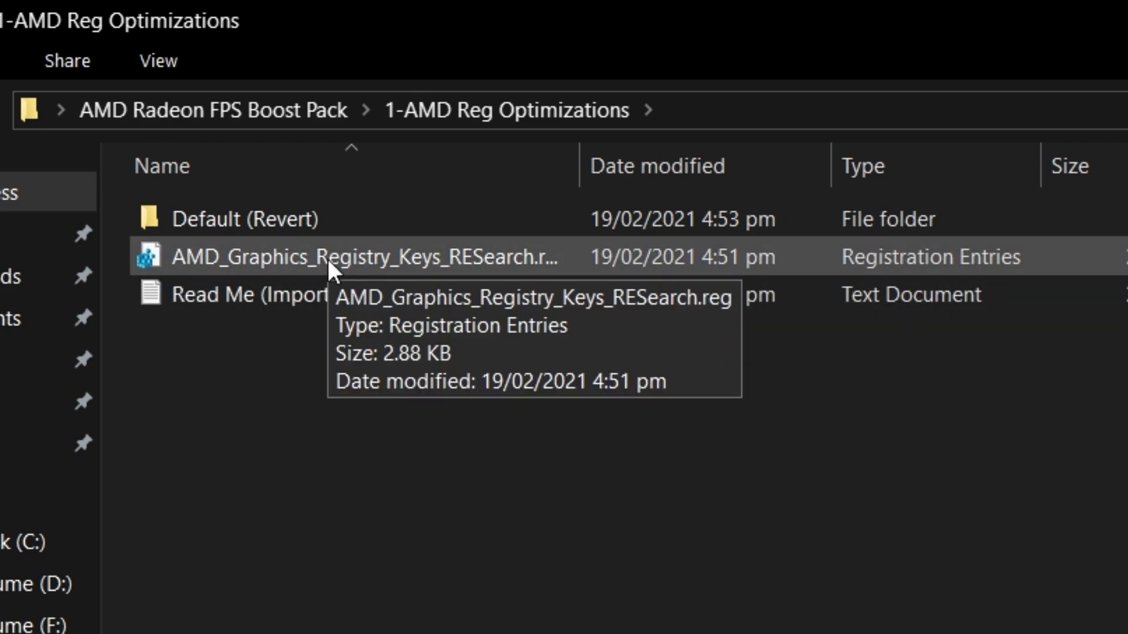
{"action": "double_click", "coordinate": [336, 257]}
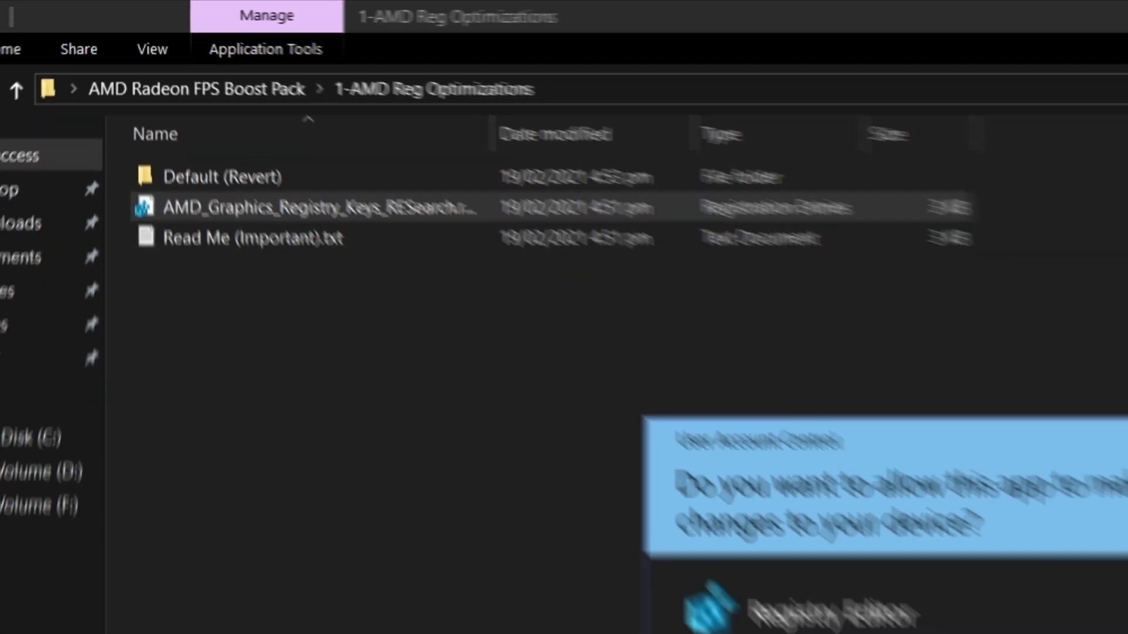
{"action": "left_click", "coordinate": [487, 412]}
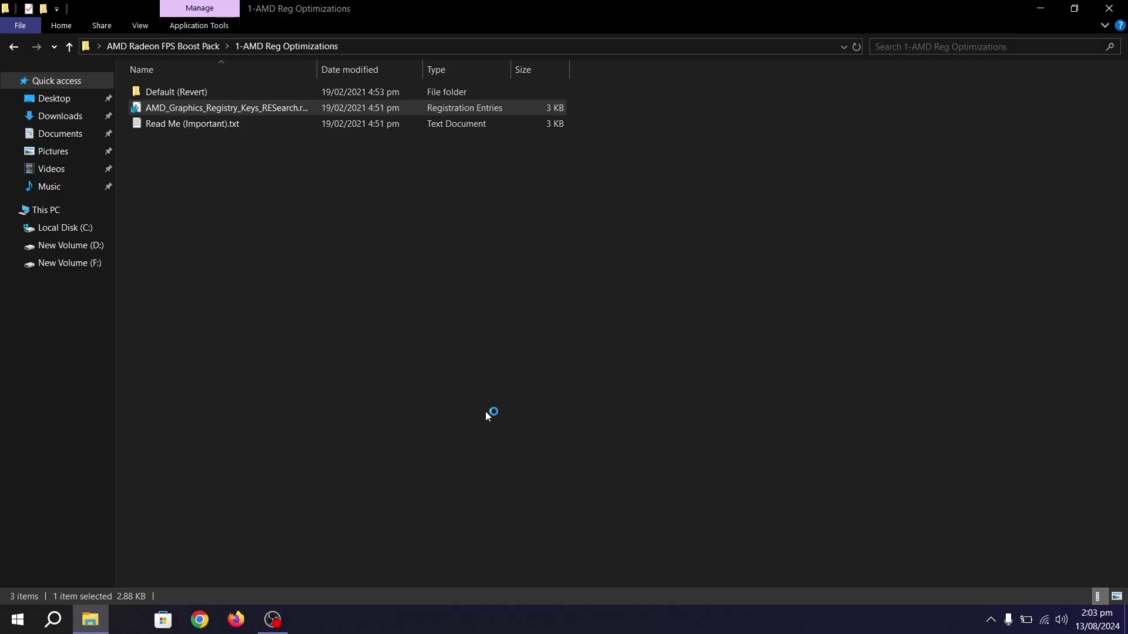
{"action": "left_click", "coordinate": [679, 335]}
{"action": "left_click", "coordinate": [726, 325]}
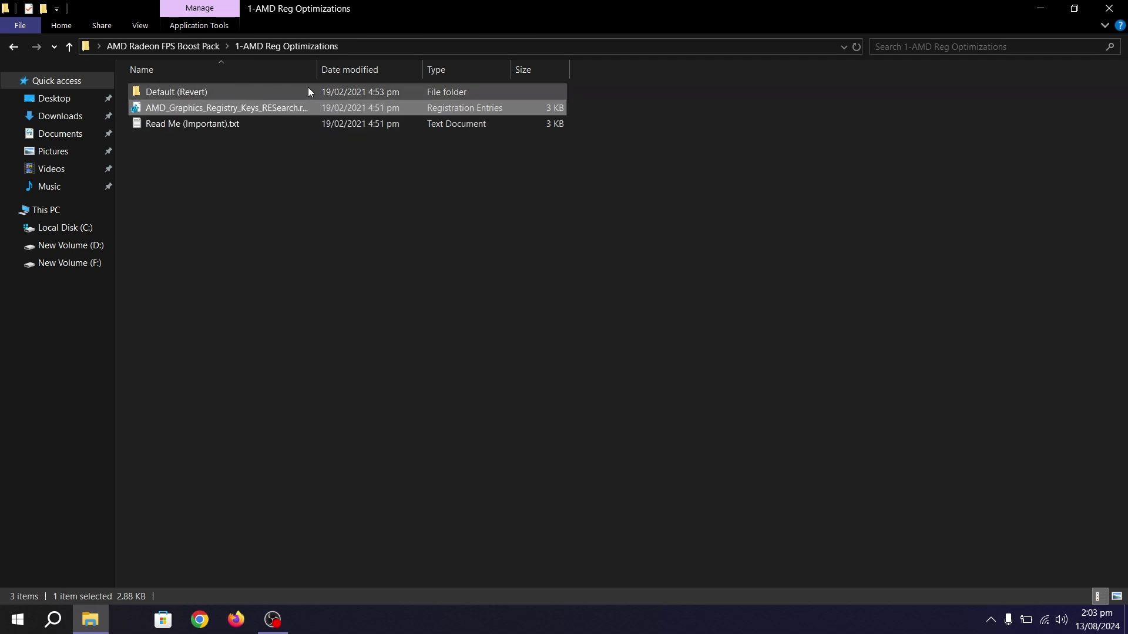
Step: Look inside the Default (Revert) folder, then return to the AMD Radeon FPS Boost Pack folder
{"action": "double_click", "coordinate": [323, 91]}
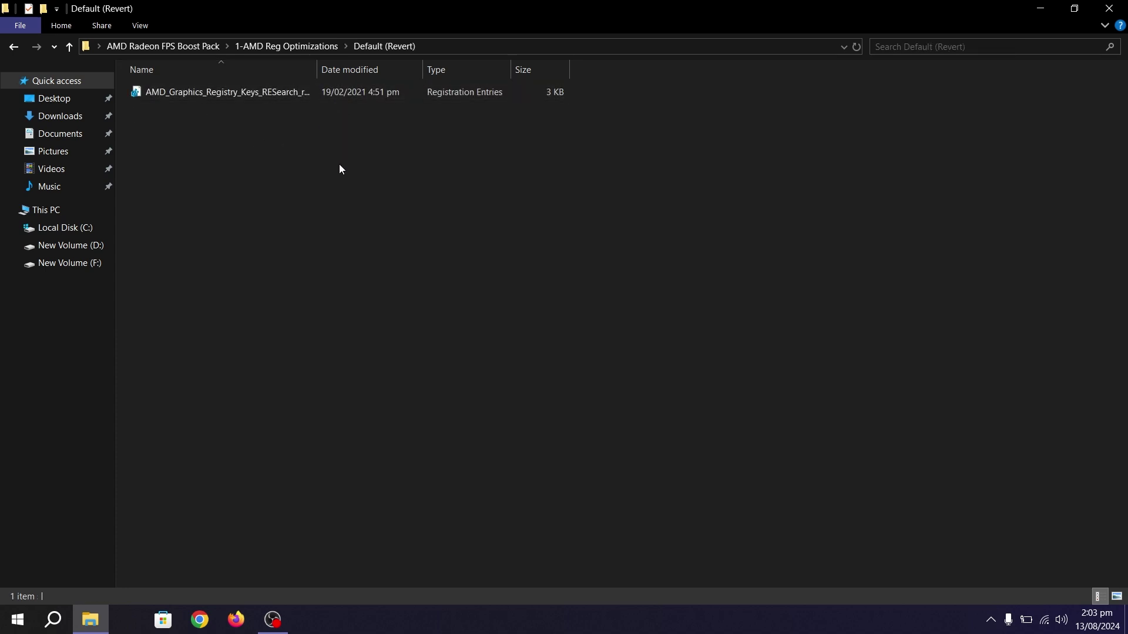
{"action": "key", "text": "BackSpace"}
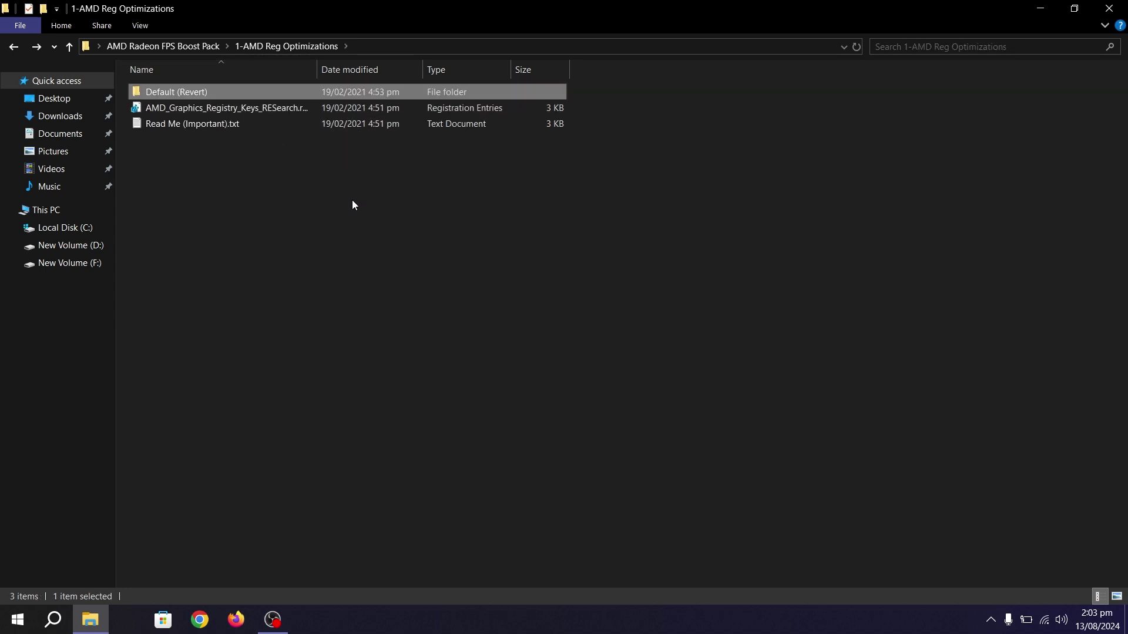
{"action": "key", "text": "BackSpace"}
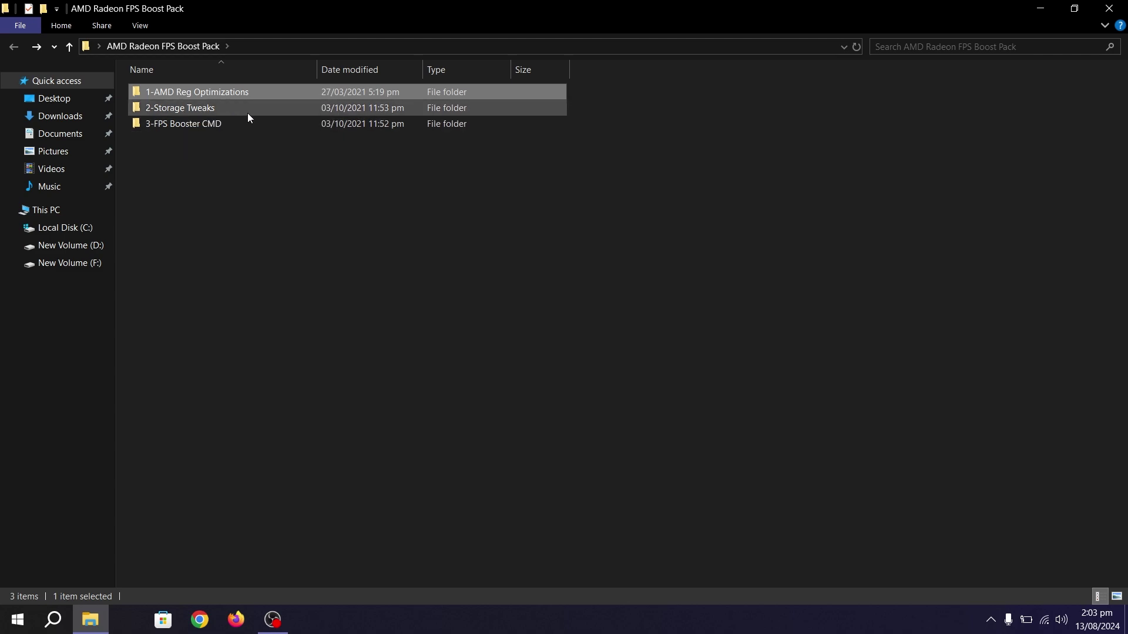
Step: In the 2-Storage Tweaks folder, run HDD Tweaks.bat as administrator, approving the UAC prompt
{"action": "double_click", "coordinate": [200, 108]}
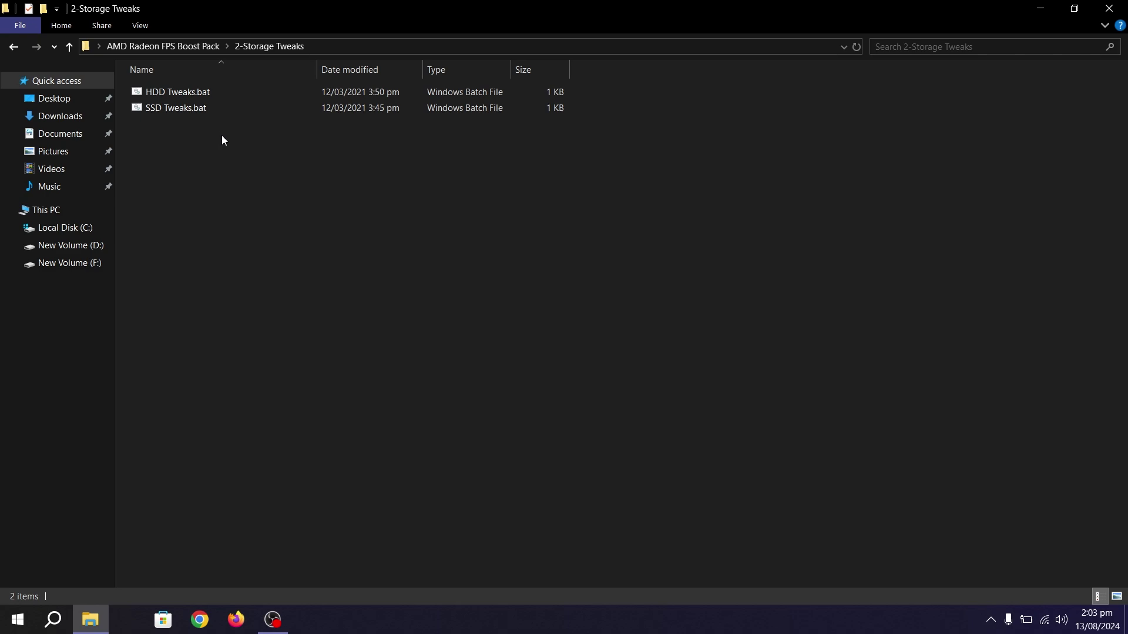
{"action": "right_click", "coordinate": [174, 95]}
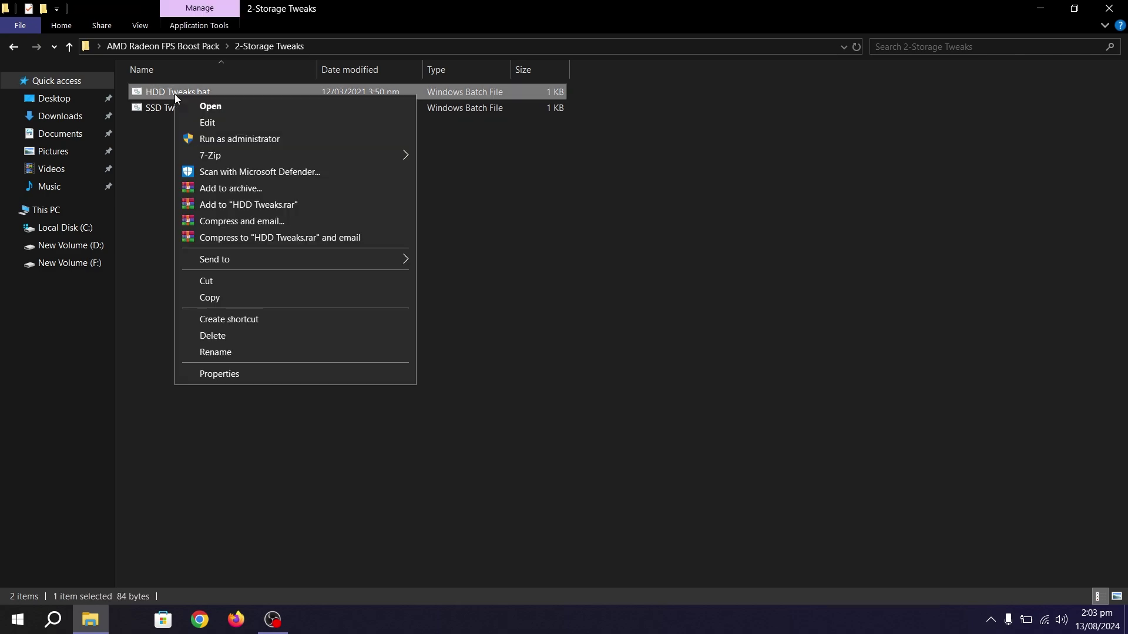
{"action": "left_click", "coordinate": [233, 140]}
{"action": "left_click", "coordinate": [480, 424]}
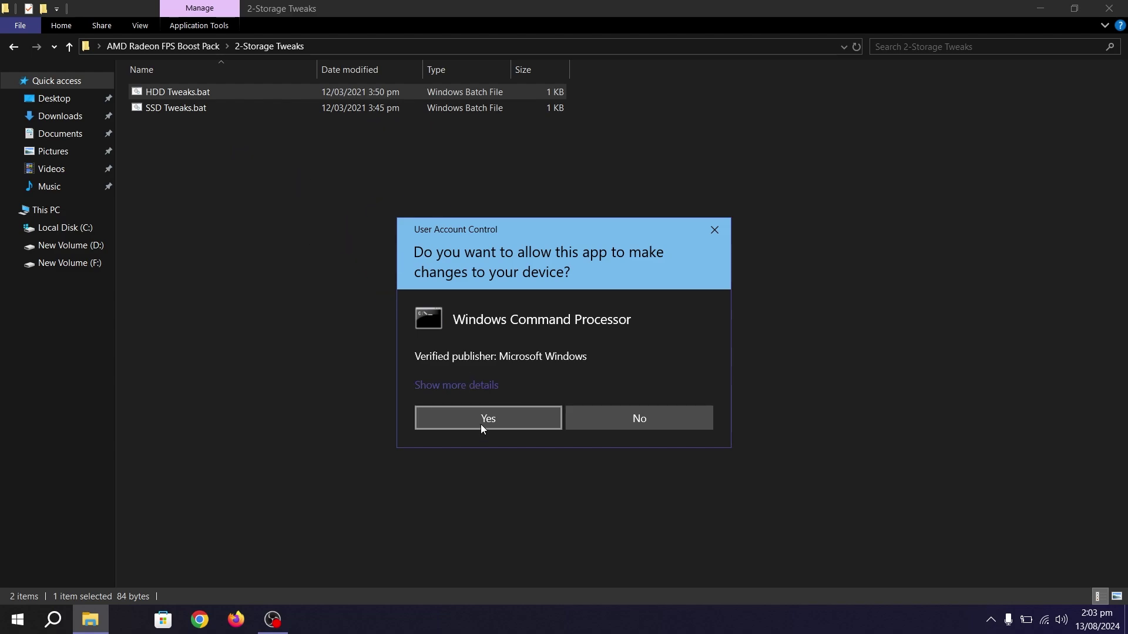
Step: Run SSD Tweaks.bat as administrator, then return to the FPS Boost Pack folder
{"action": "right_click", "coordinate": [156, 107]}
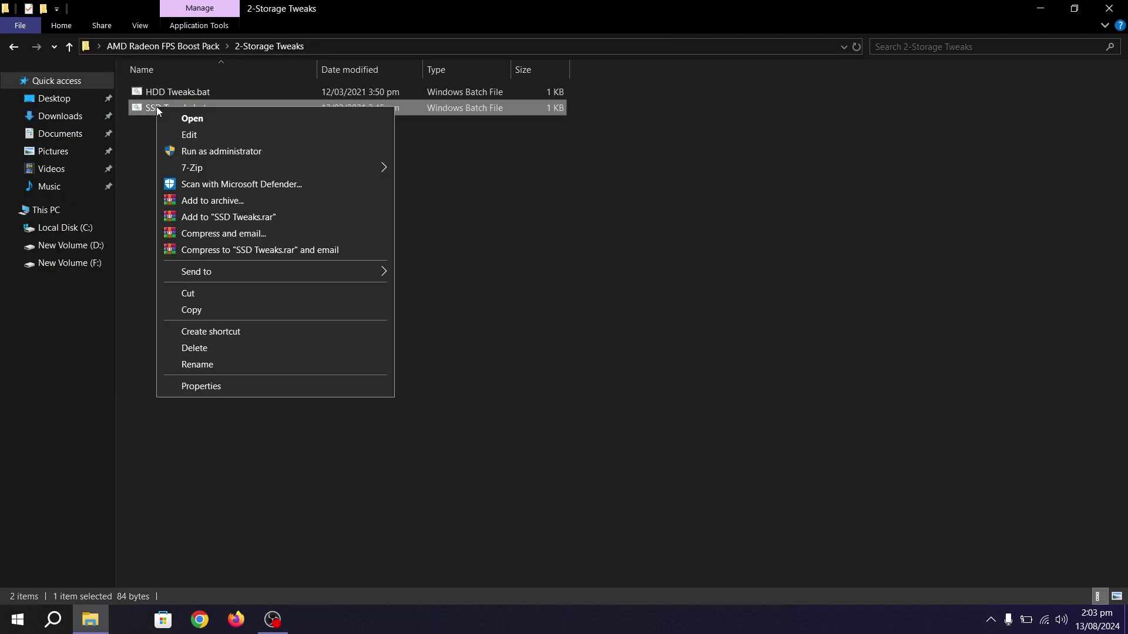
{"action": "left_click", "coordinate": [224, 150]}
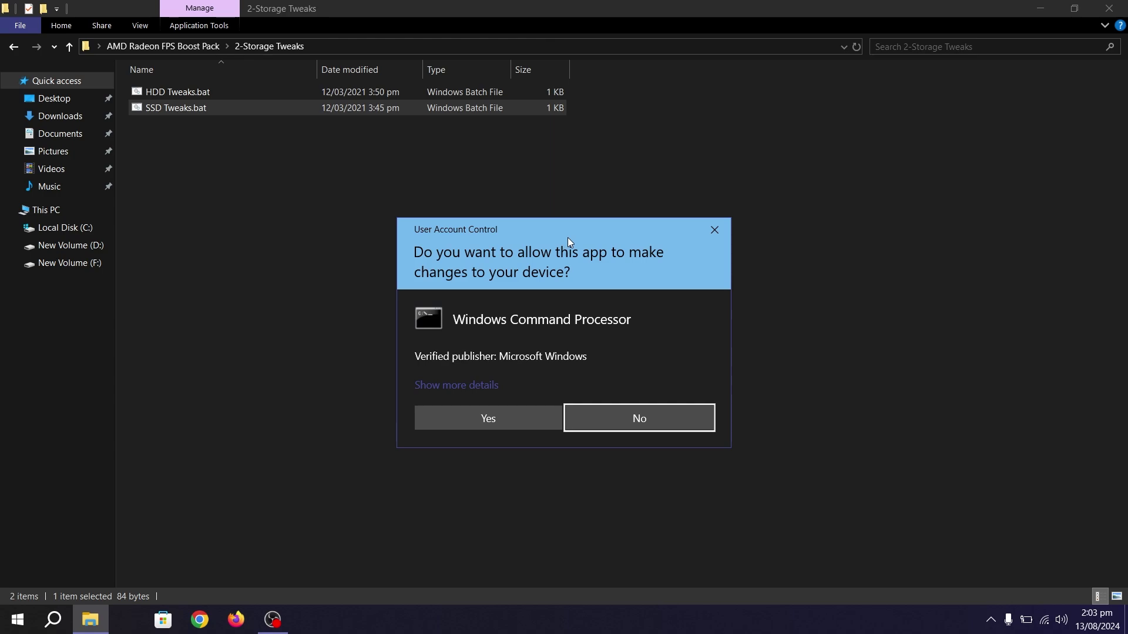
{"action": "left_click", "coordinate": [474, 420]}
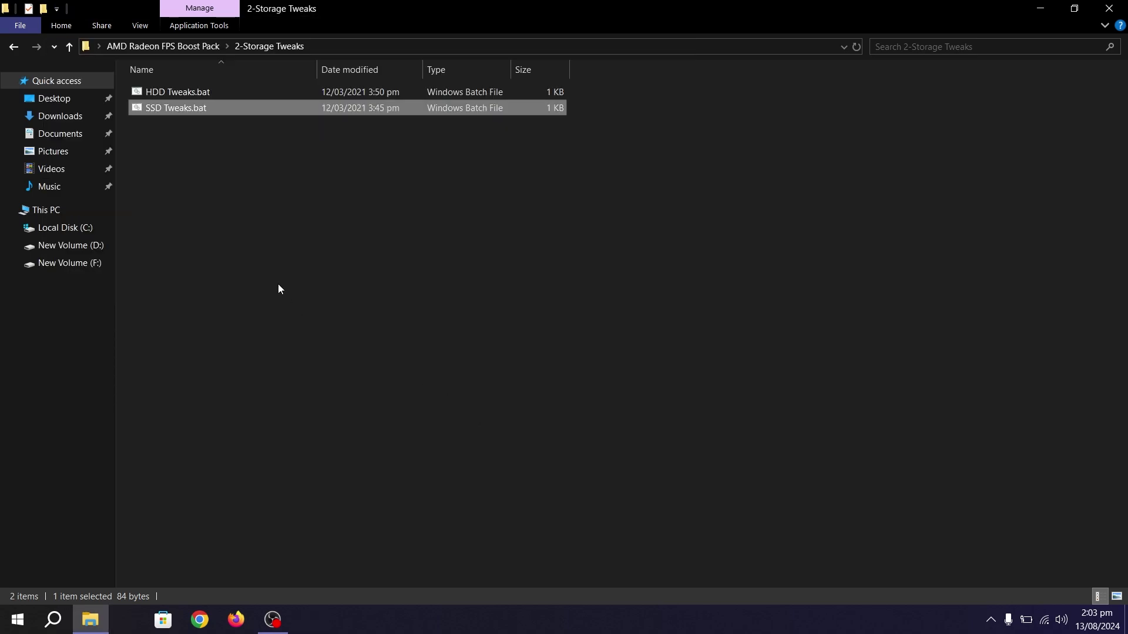
{"action": "key", "text": "alt+Left"}
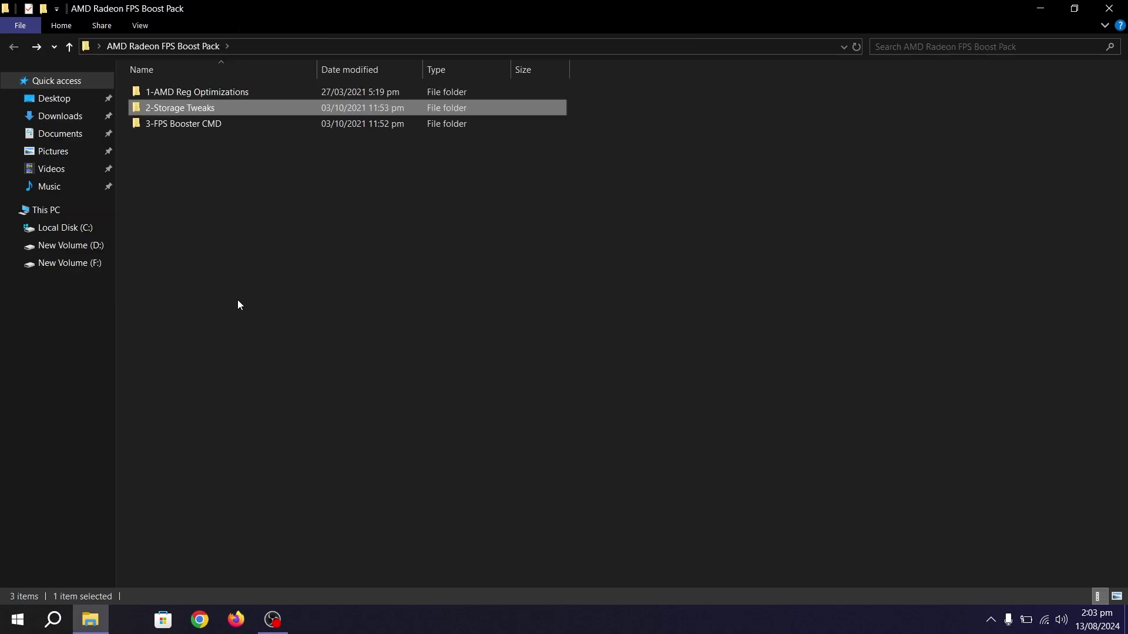
Step: In 3-FPS Booster CMD, review FPS Booster.bat in Notepad and close it unchanged
{"action": "double_click", "coordinate": [159, 128]}
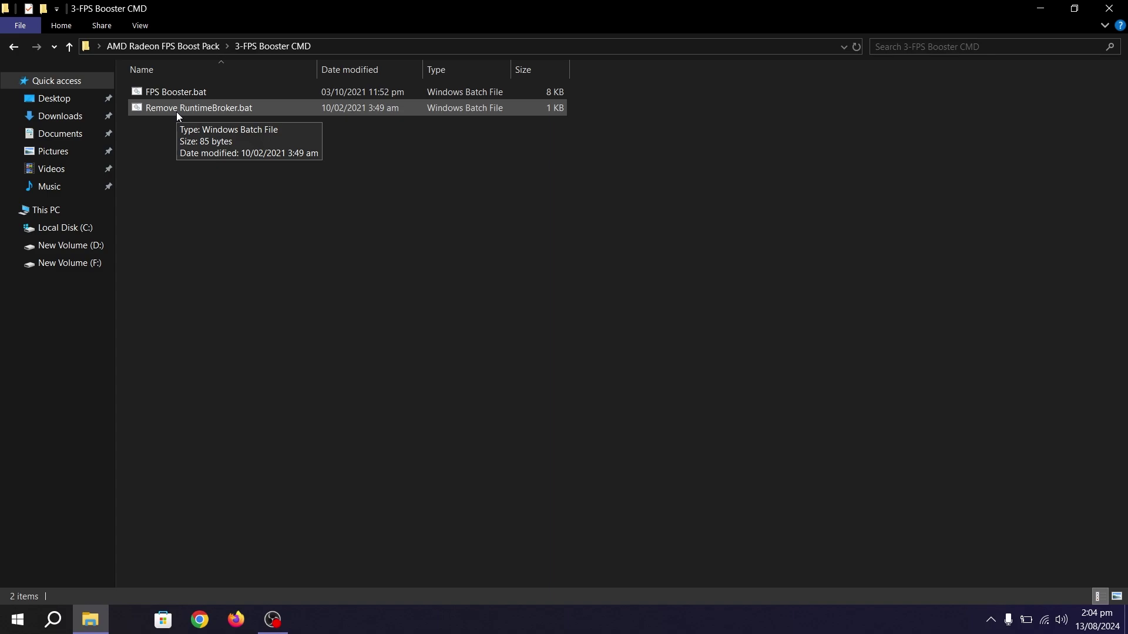
{"action": "right_click", "coordinate": [170, 94]}
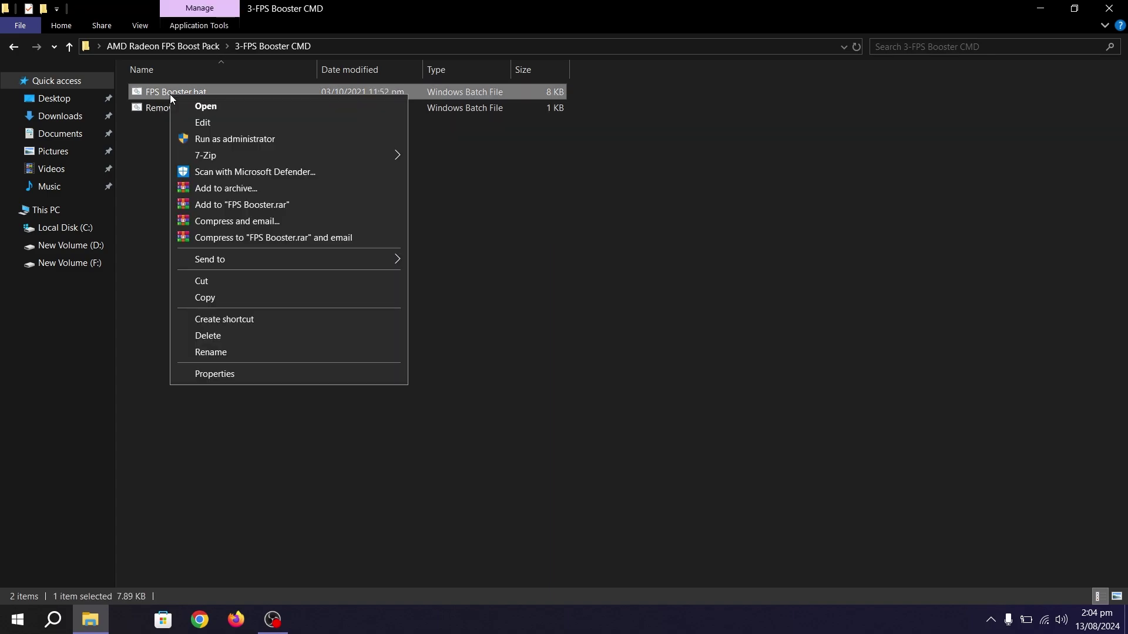
{"action": "left_click", "coordinate": [232, 124]}
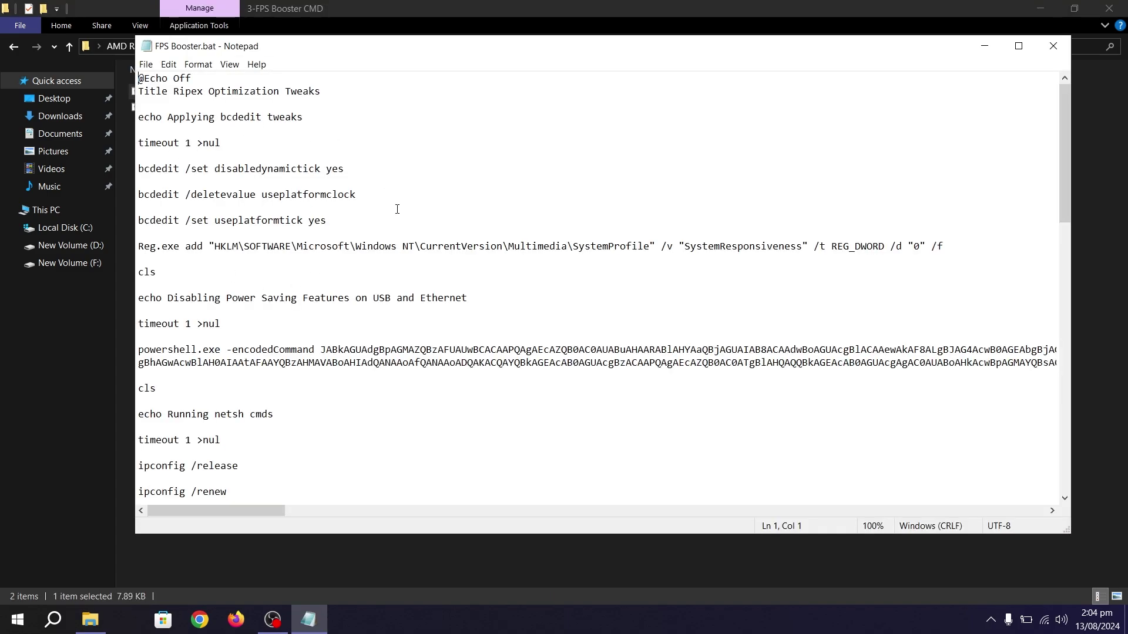
{"action": "scroll", "coordinate": [397, 209], "scroll_direction": "down", "scroll_amount": 11}
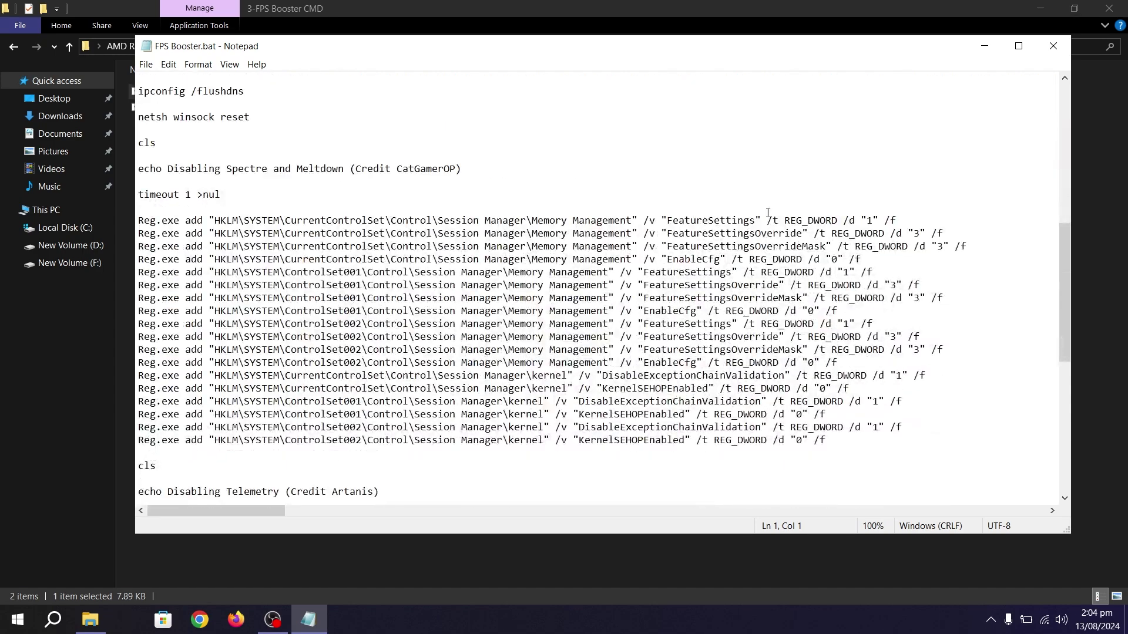
{"action": "left_click", "coordinate": [1053, 46]}
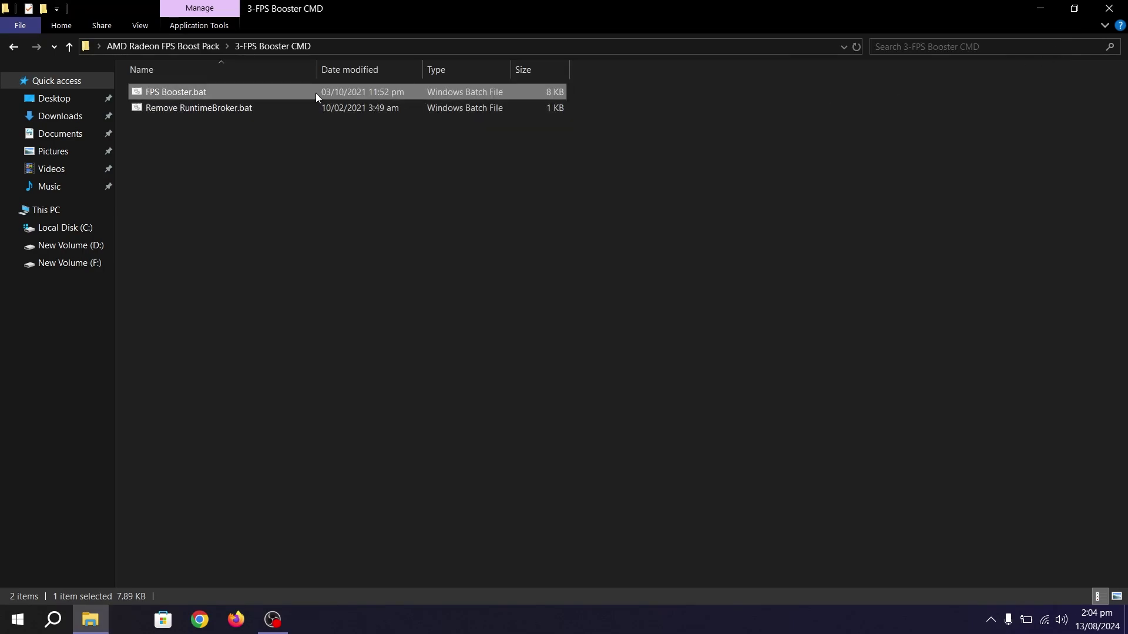
Step: Run FPS Booster.bat as administrator, approving the UAC prompt
{"action": "right_click", "coordinate": [154, 91]}
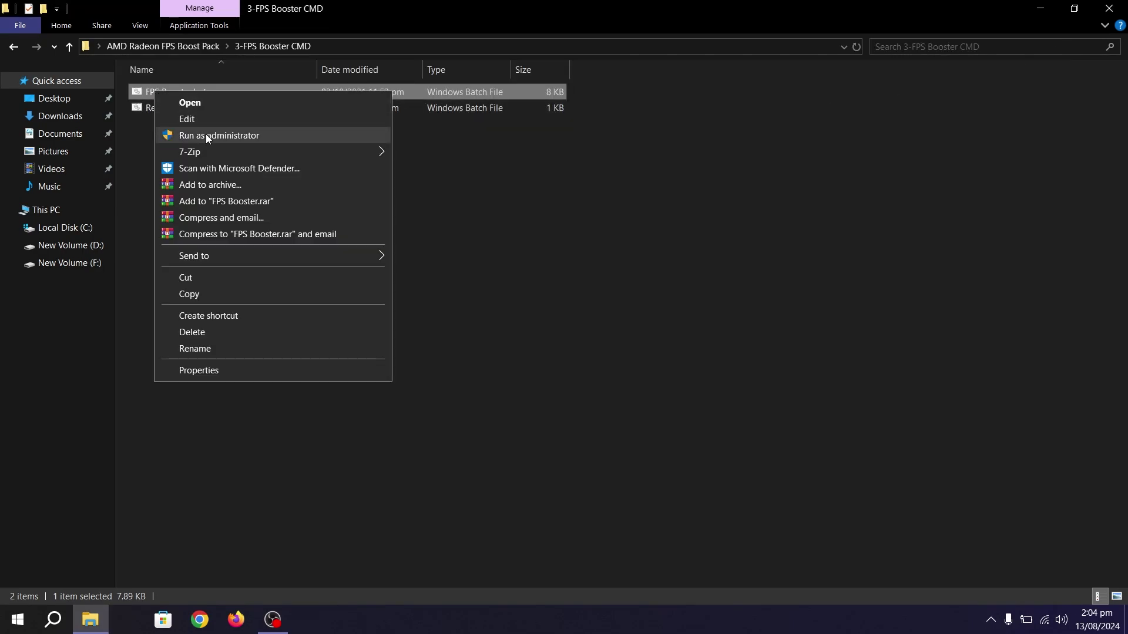
{"action": "left_click", "coordinate": [207, 135]}
{"action": "left_click", "coordinate": [489, 423]}
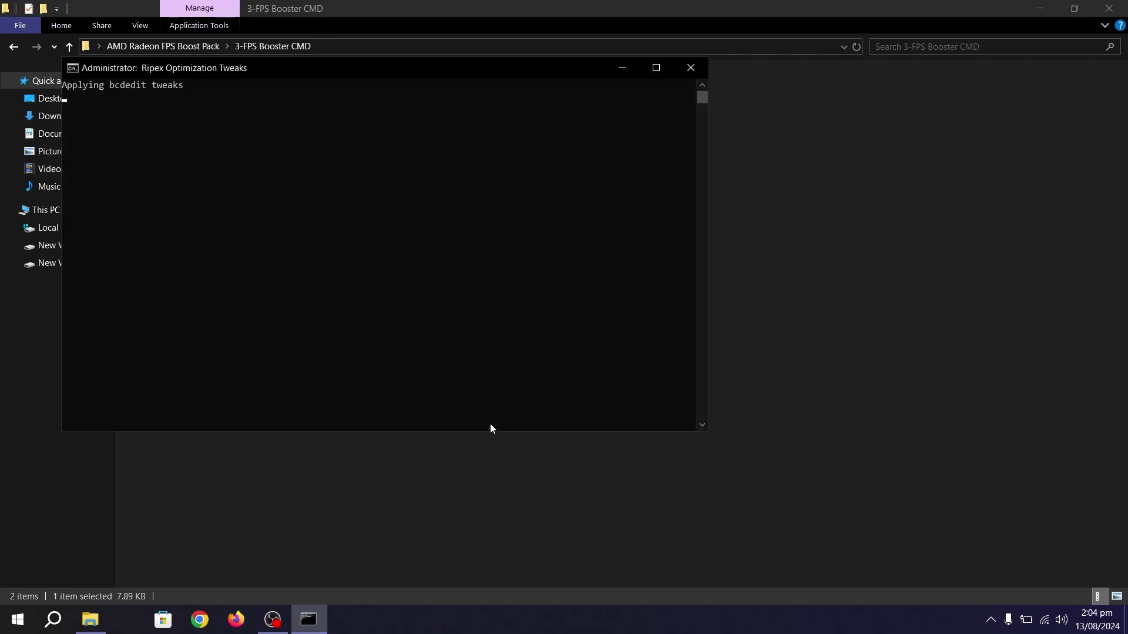